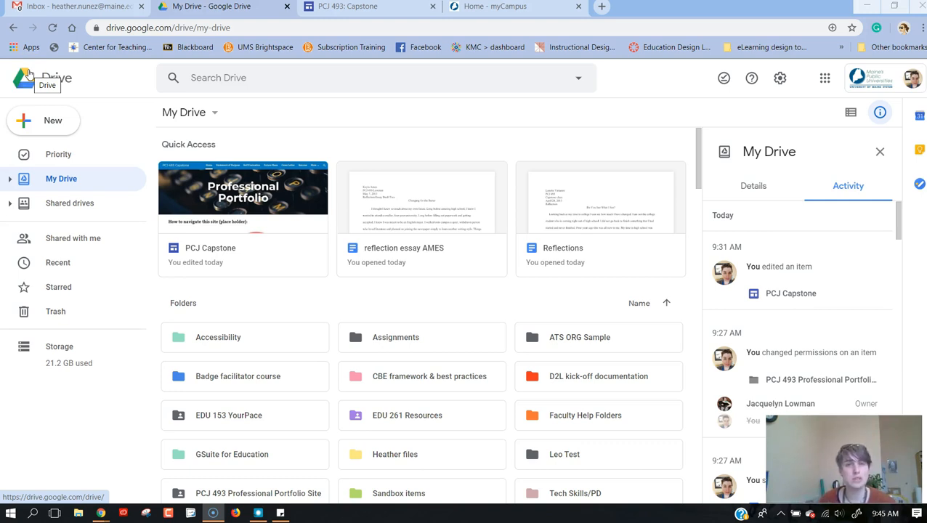
click(825, 79)
scroll(846, 156, down, 2)
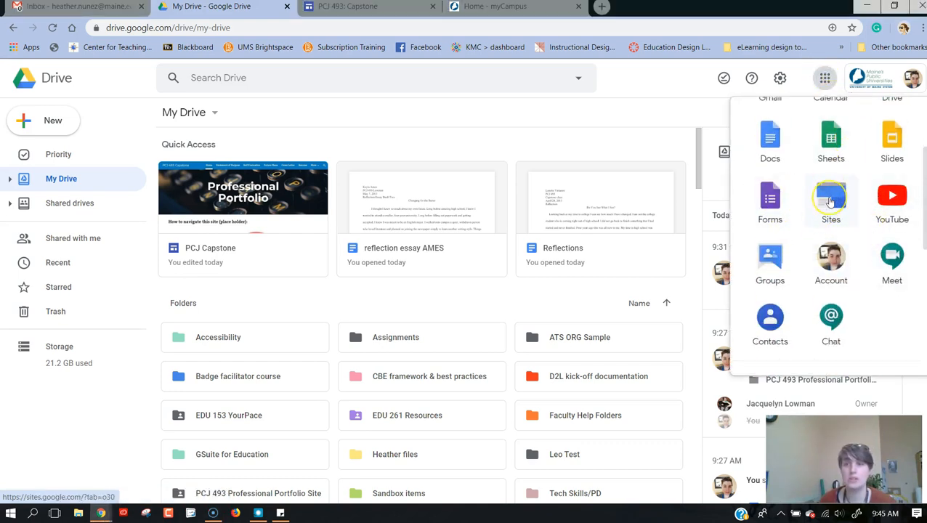
click(676, 127)
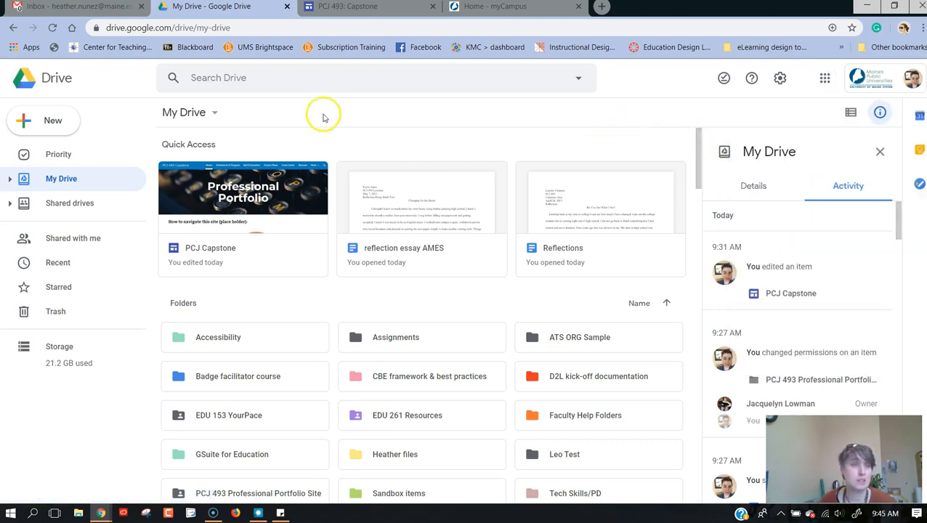
Create a new blank Google Sites website from My Drive.
click(54, 129)
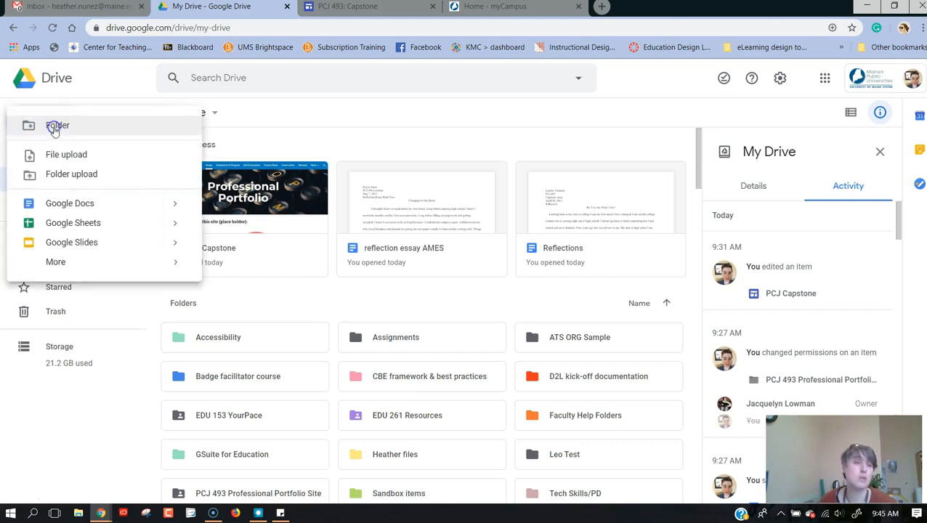
mouse_move(98, 270)
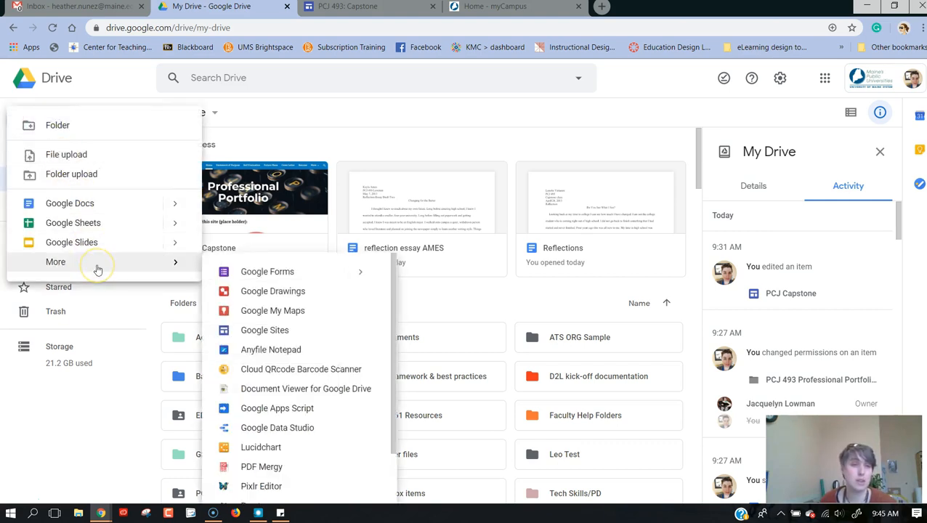
click(276, 334)
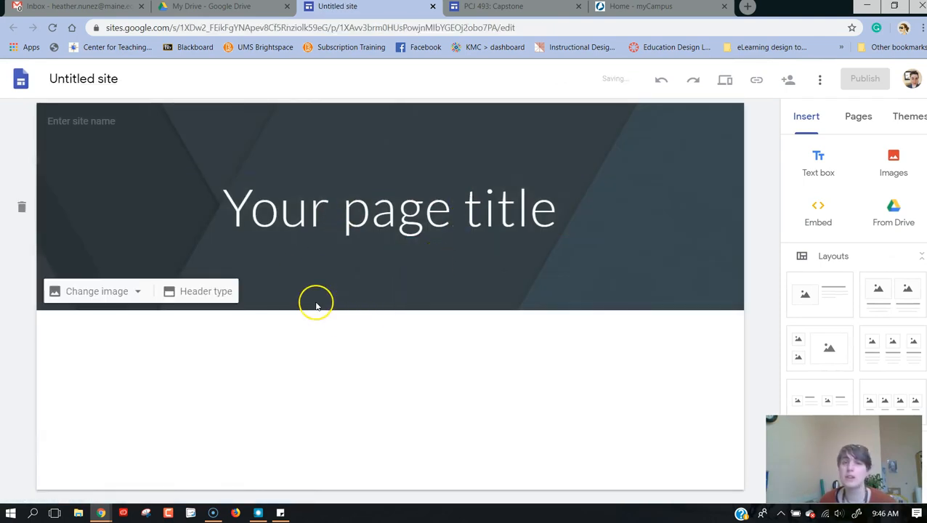
Rename the untitled site document as "sample site" and use the same text as the site name in the header.
click(133, 82)
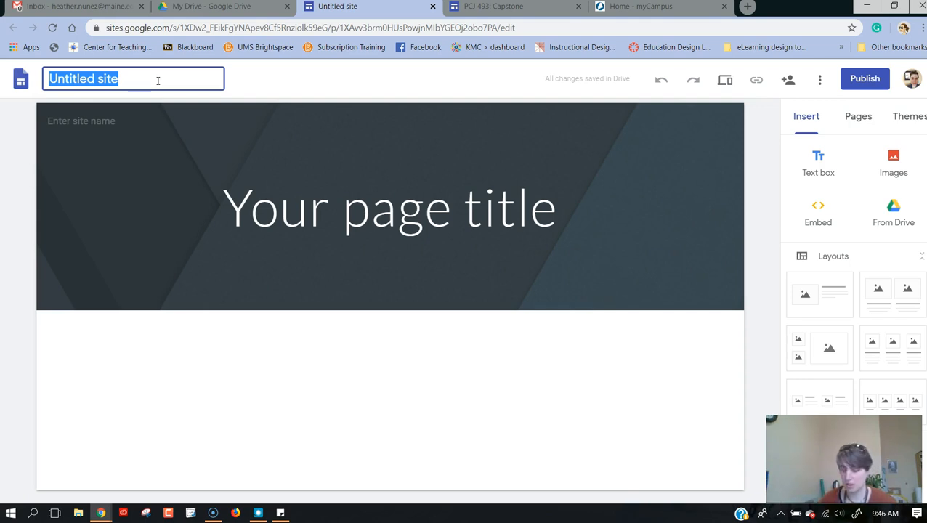
text(sam)
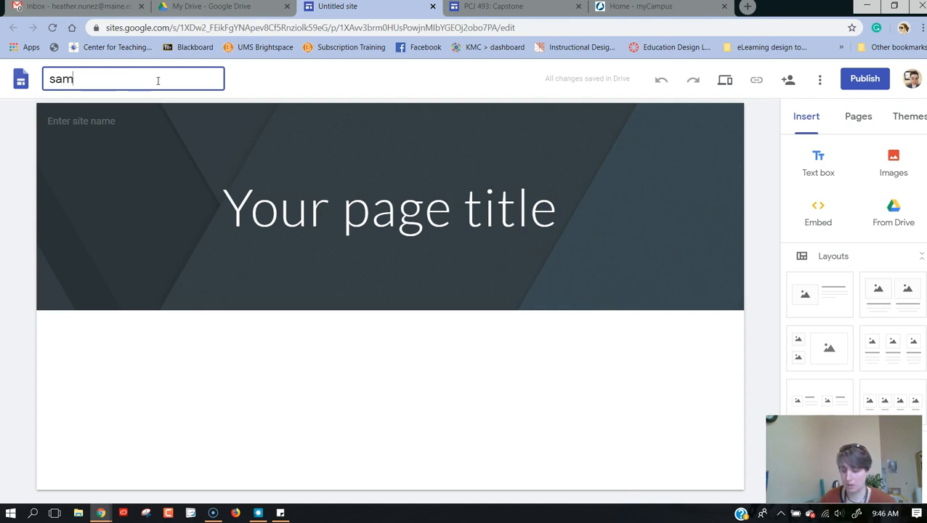
text(ple site)
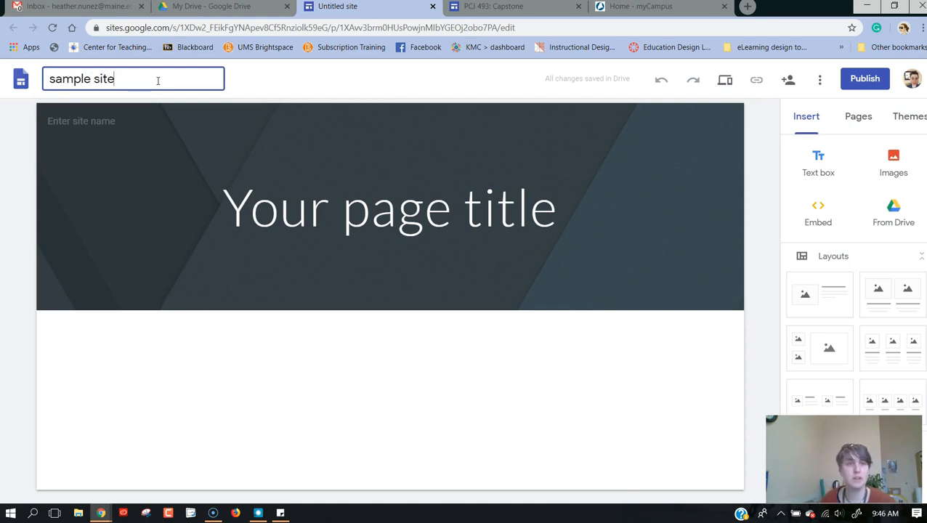
key(Return)
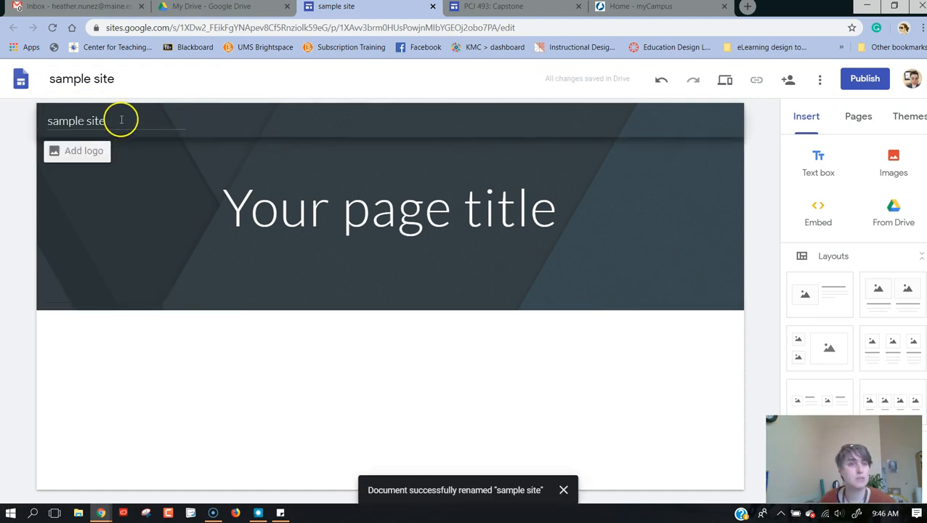
click(84, 162)
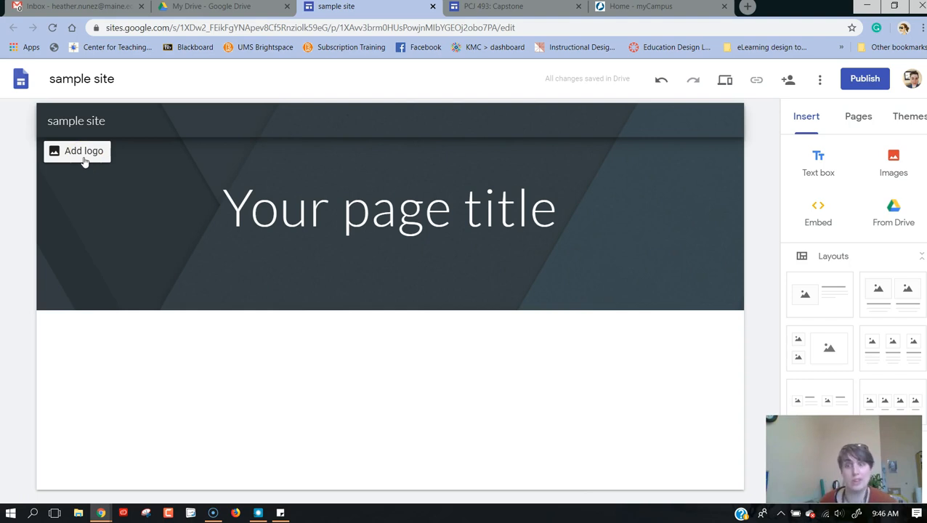
click(161, 173)
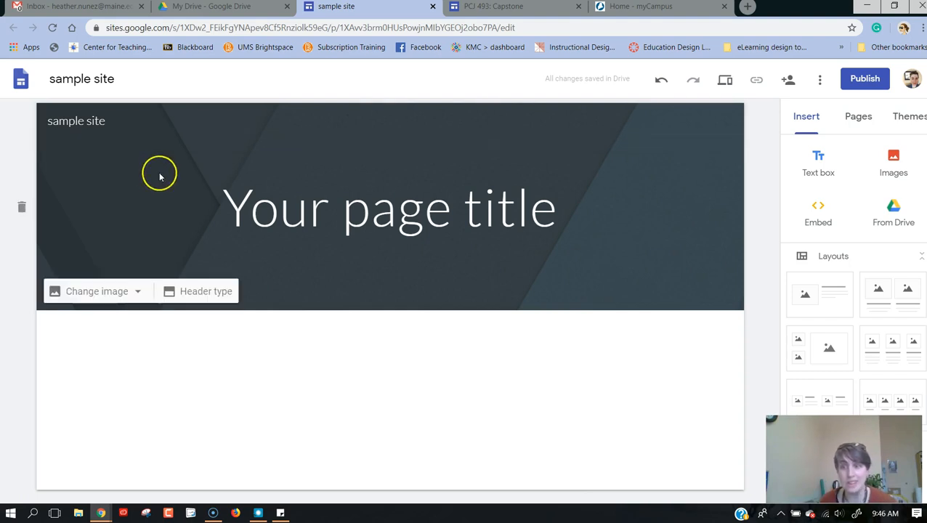
Replace the placeholder page title in the home page banner with "Home Sample".
click(573, 212)
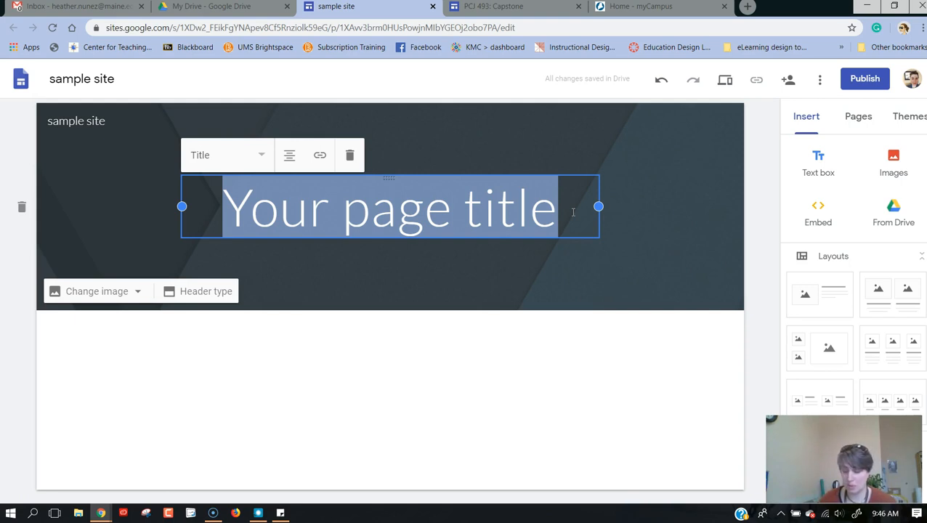
text(Home)
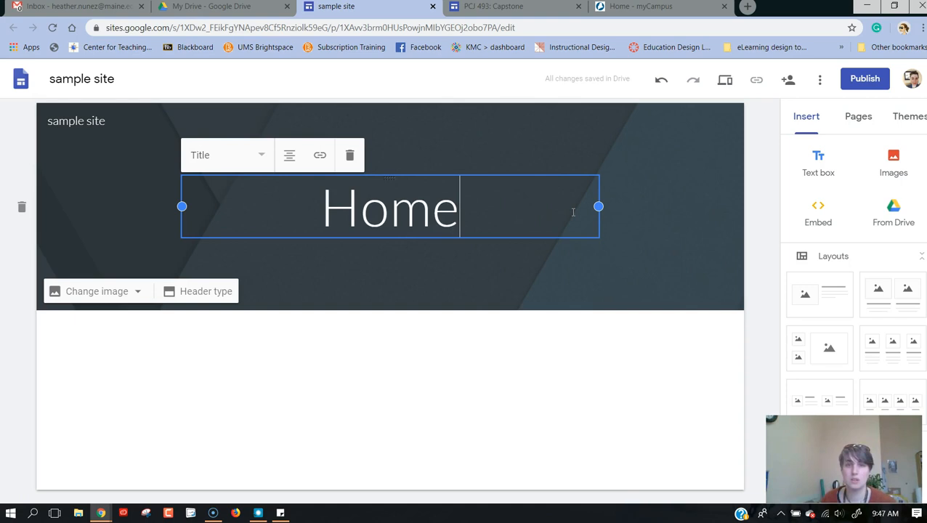
text( Sa)
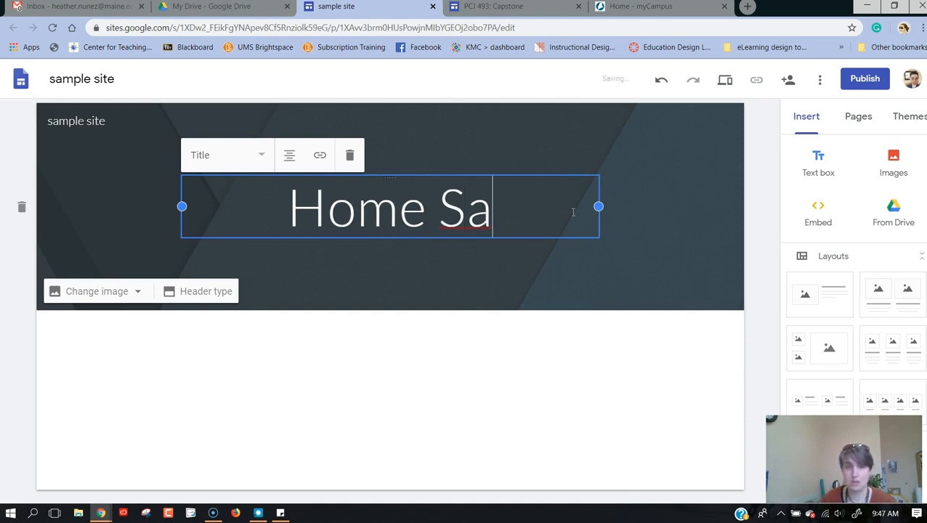
text(mple)
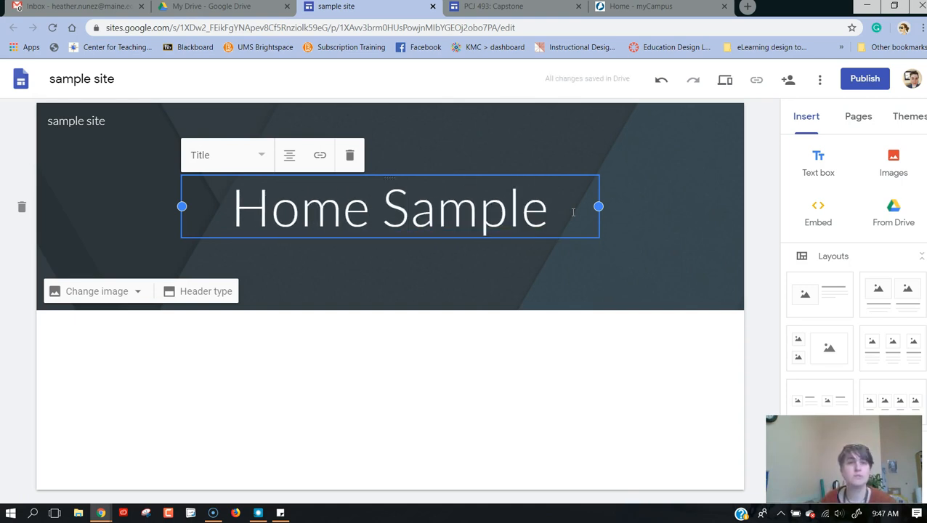
click(583, 389)
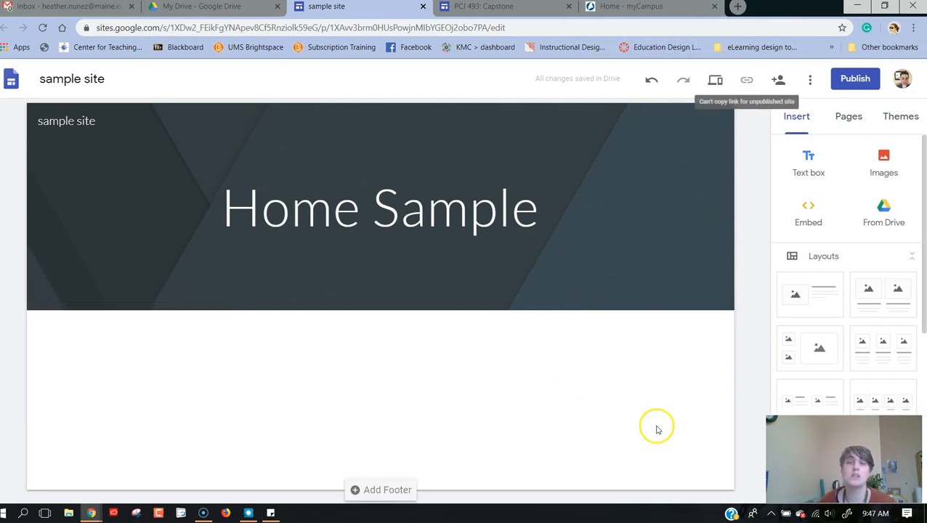
Add a new page named "page 1" to the site and try the header navigation links to Home and page 1.
mouse_move(730, 275)
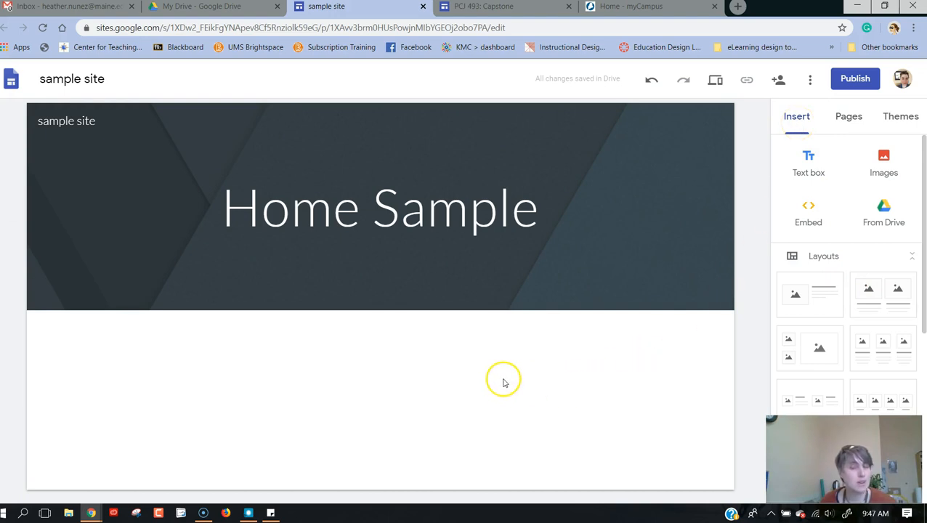
mouse_move(671, 282)
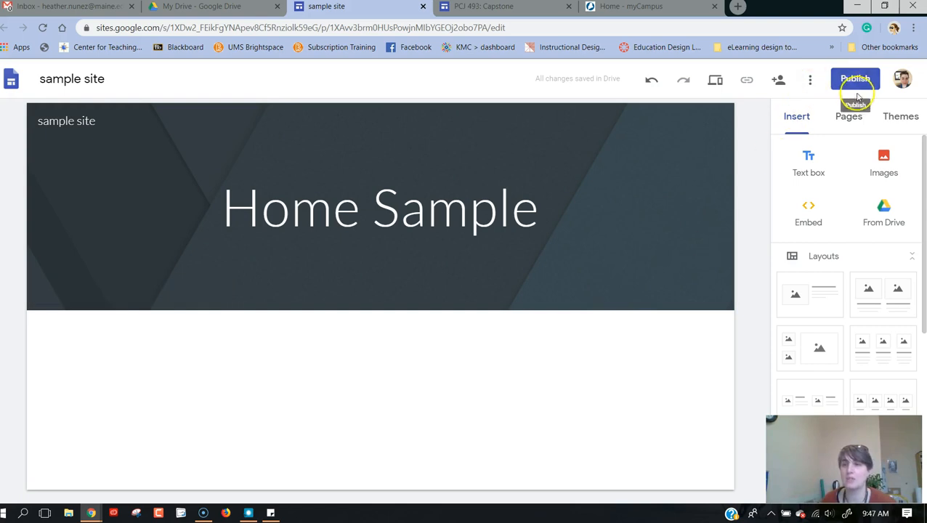
click(858, 120)
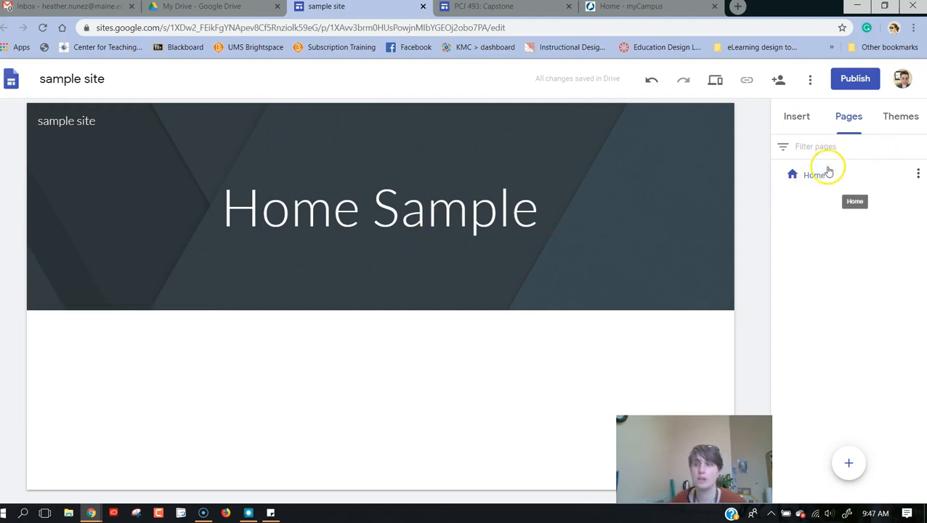
mouse_move(851, 466)
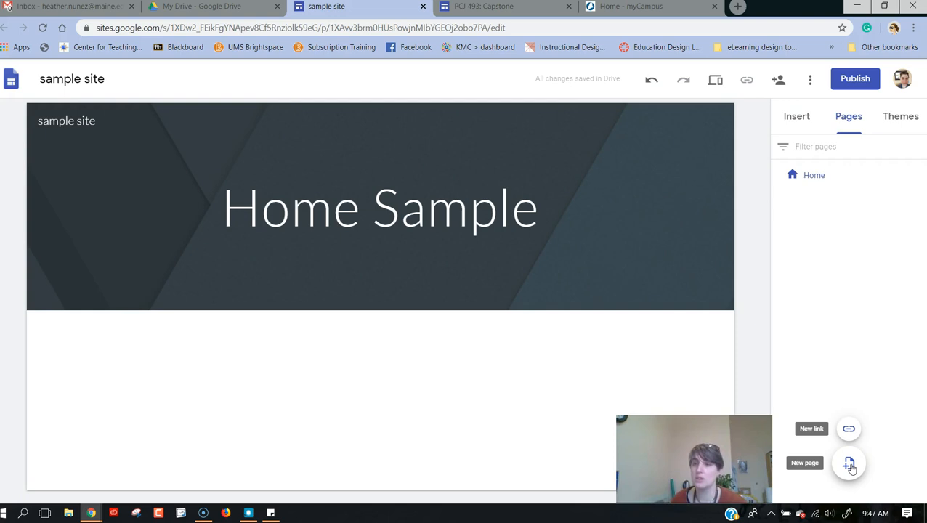
click(850, 468)
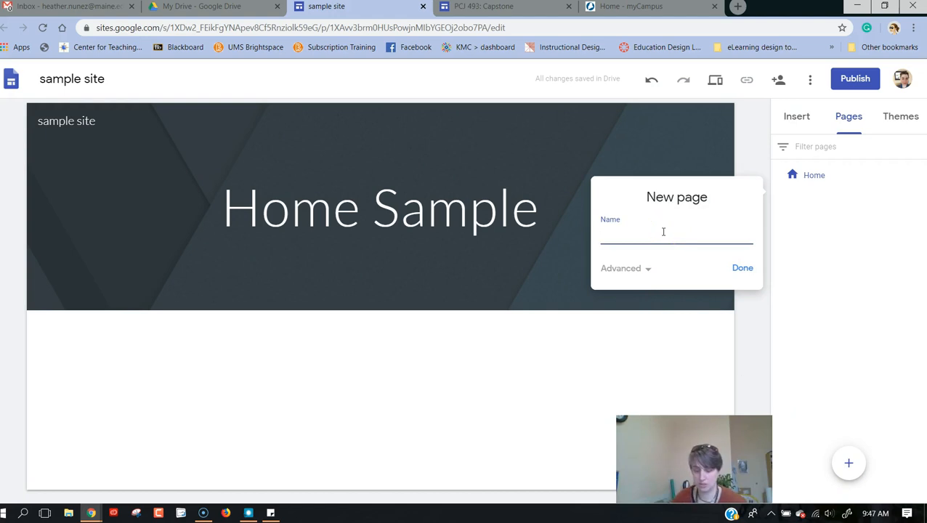
text(p)
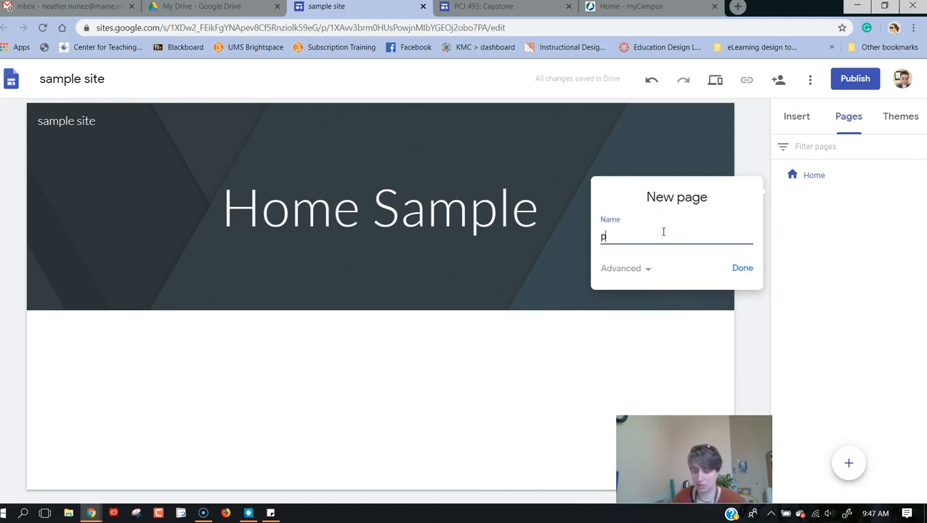
text(age 1)
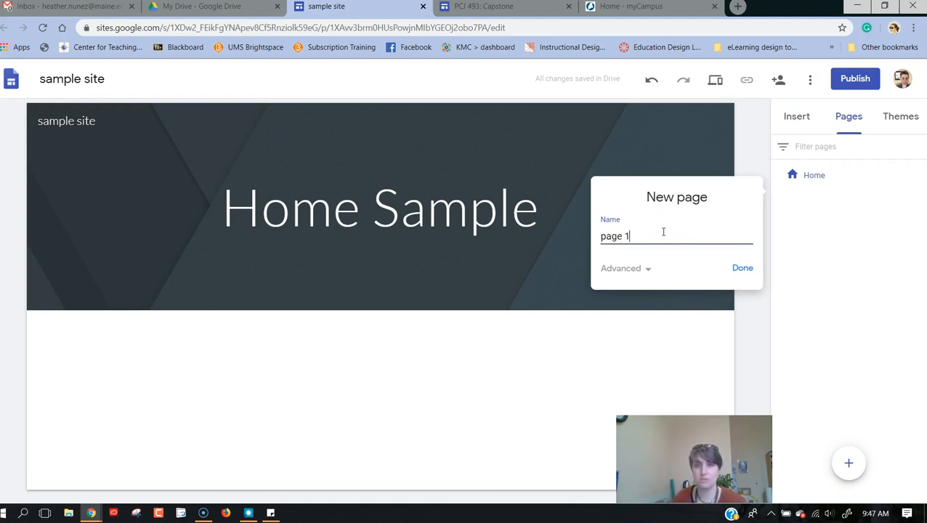
click(741, 266)
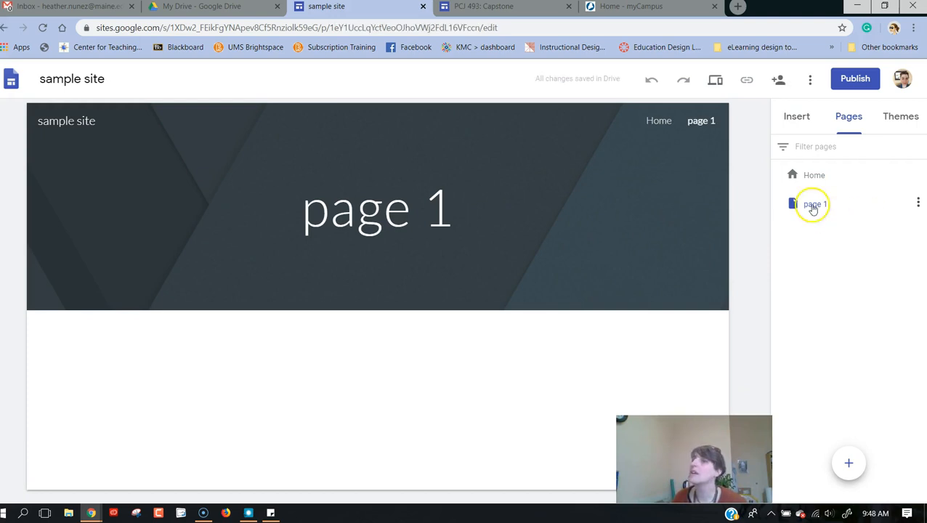
click(660, 121)
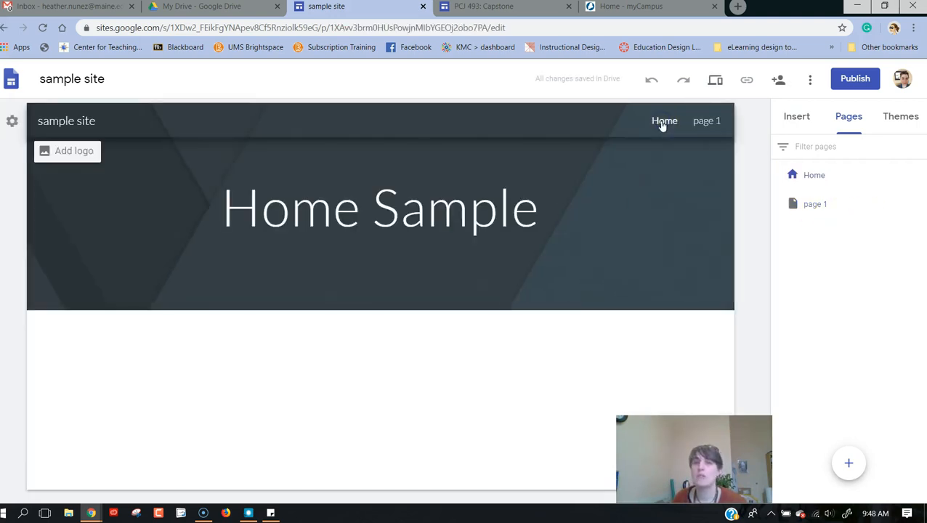
click(702, 130)
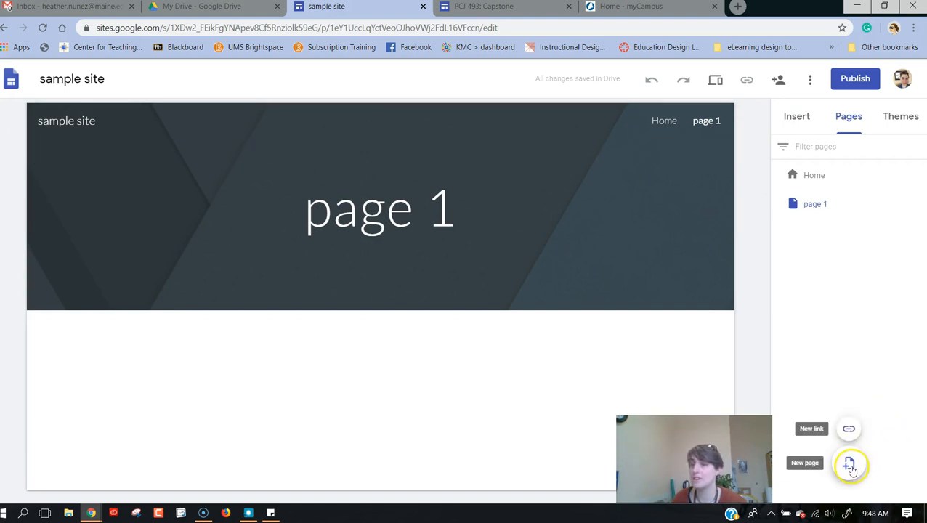
Add another top-level page named "page 2" to the site.
click(850, 466)
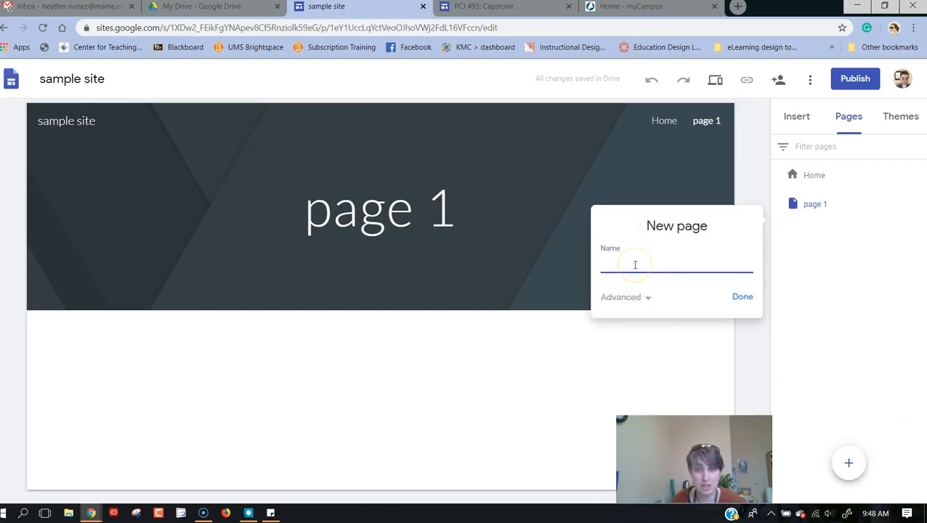
text(pa)
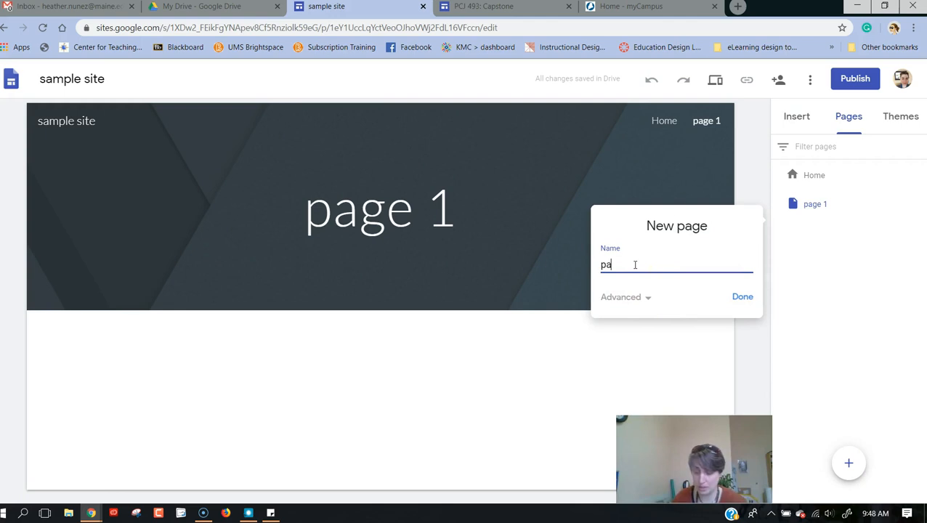
text(ge 2)
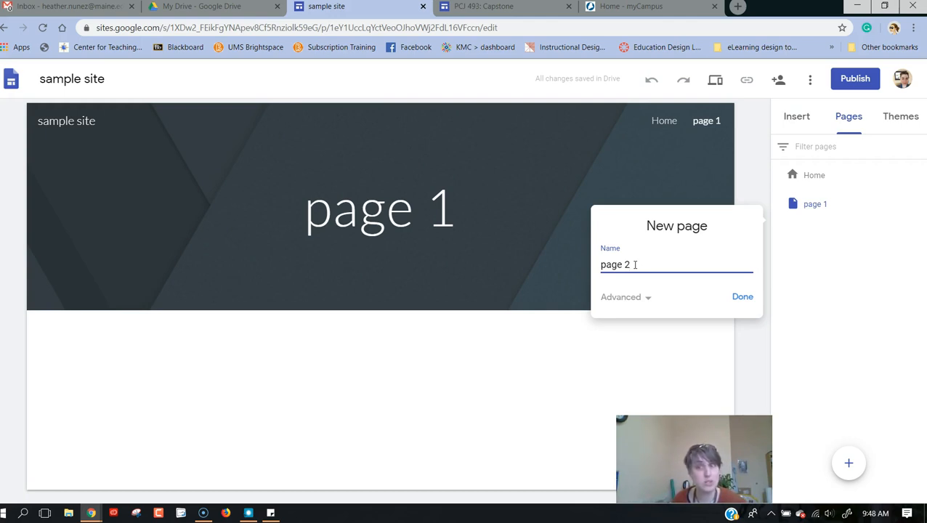
click(743, 297)
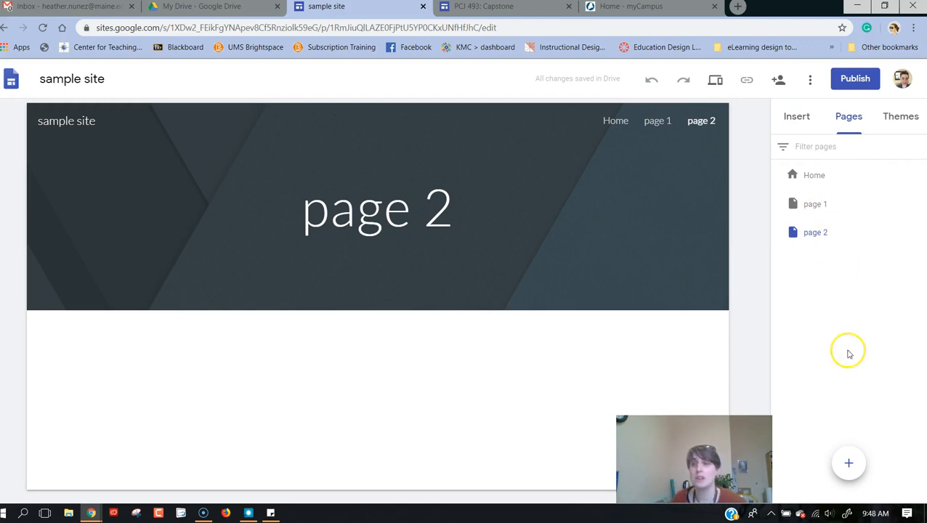
Add a third new page named "page 1.2" to the site.
mouse_move(854, 471)
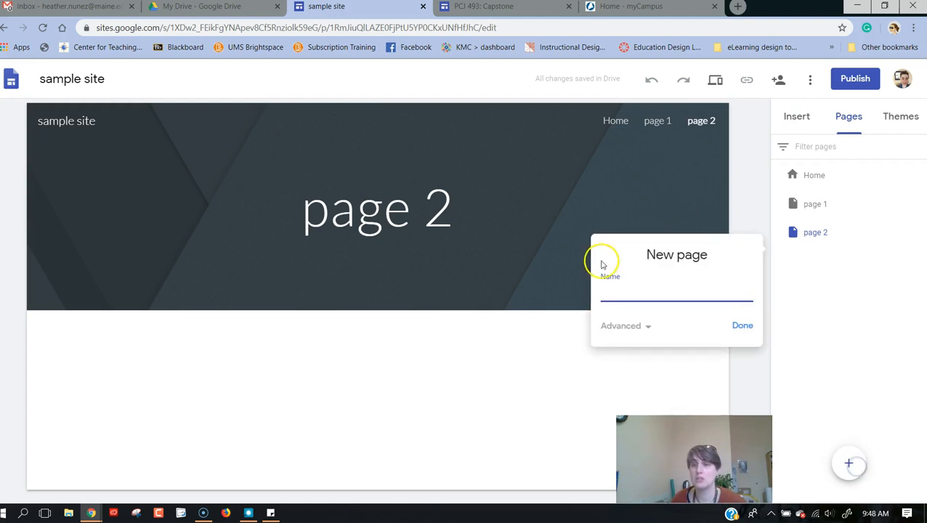
text(page1.2)
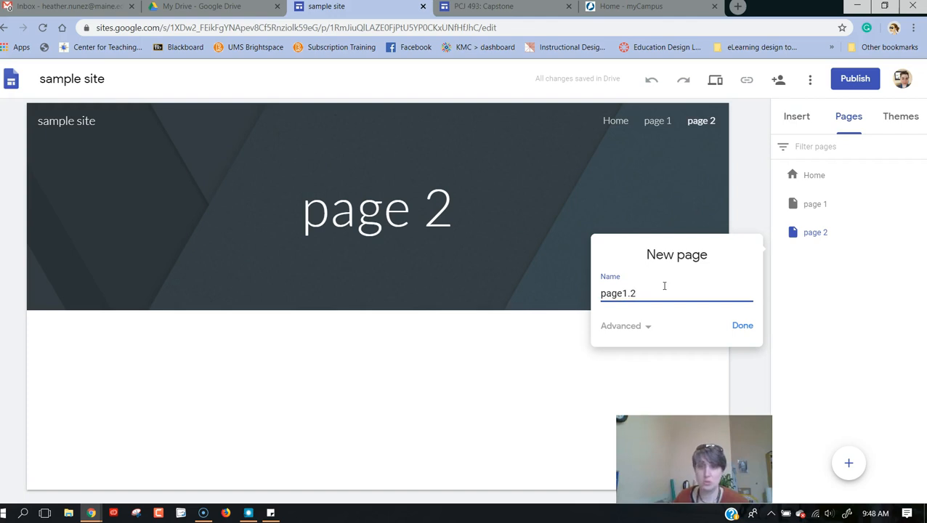
drag(651, 287, 626, 293)
click(623, 293)
click(751, 327)
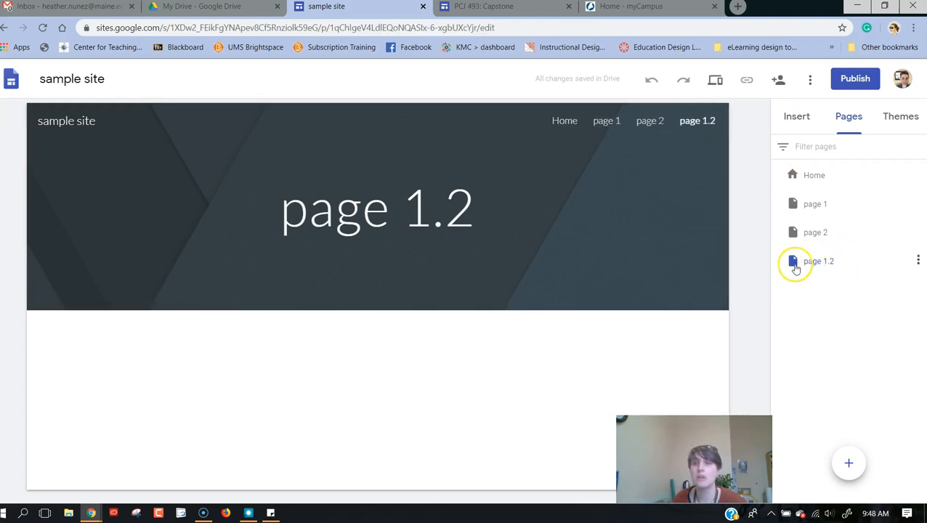
Nest page 1.2 as a subpage under page 1 and expand page 1's submenu in the site's header navigation.
drag(814, 263, 828, 203)
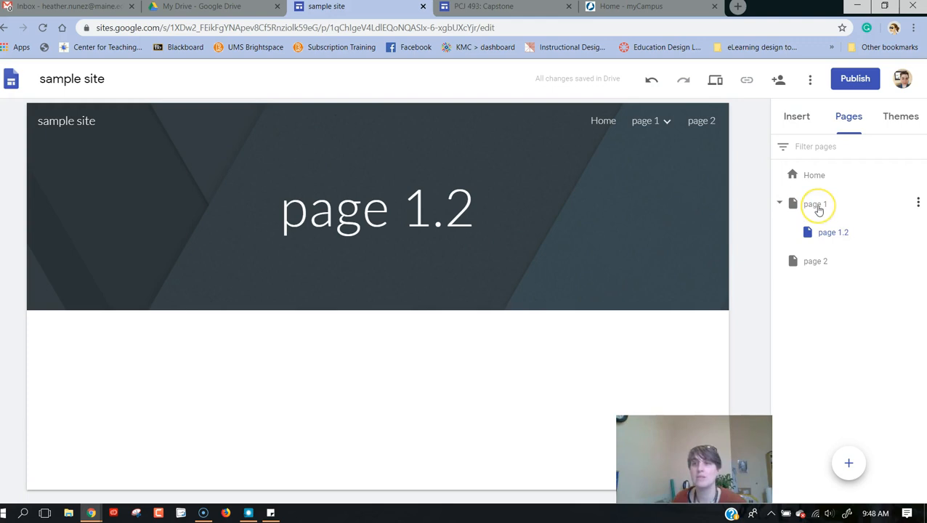
click(674, 125)
click(675, 125)
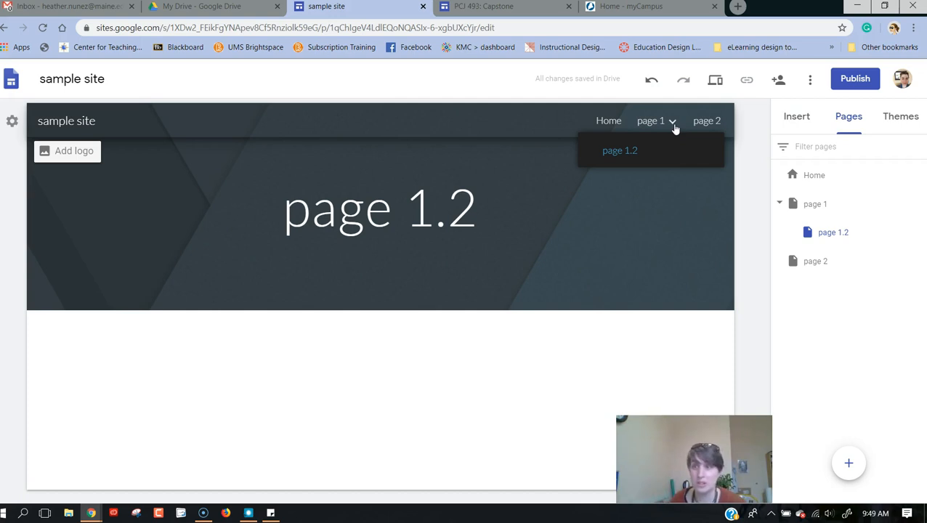
Try the Aristotle, Diplomat and Vision themes on the site and apply the Level theme.
click(896, 126)
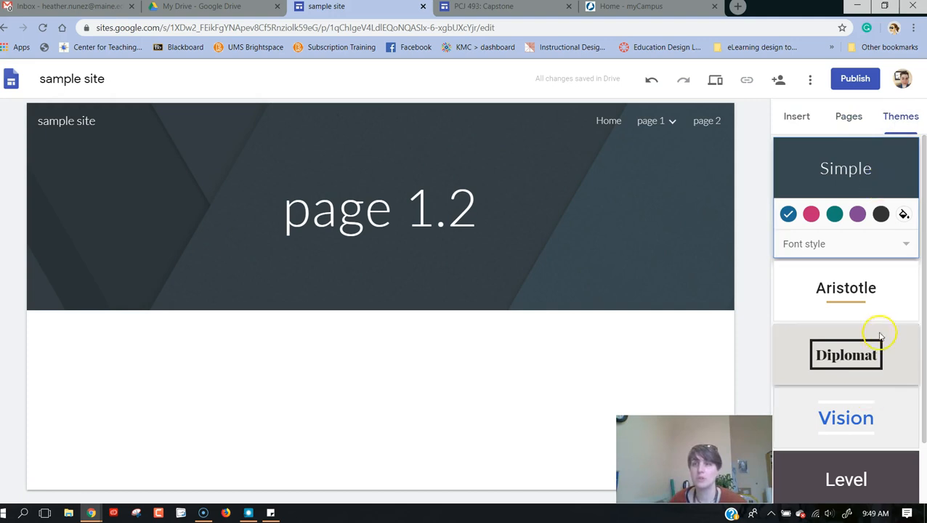
scroll(880, 336, down, 1)
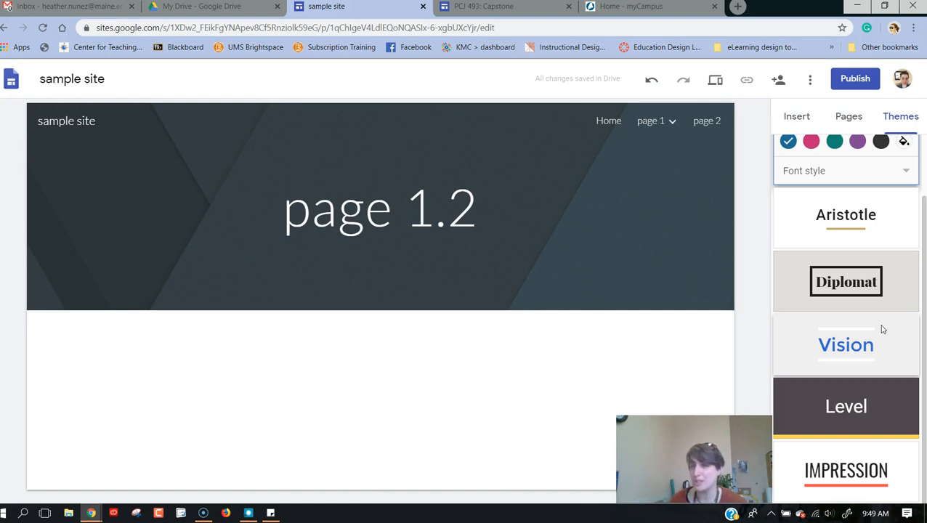
scroll(881, 328, up, 1)
scroll(882, 328, down, 1)
click(881, 250)
click(883, 307)
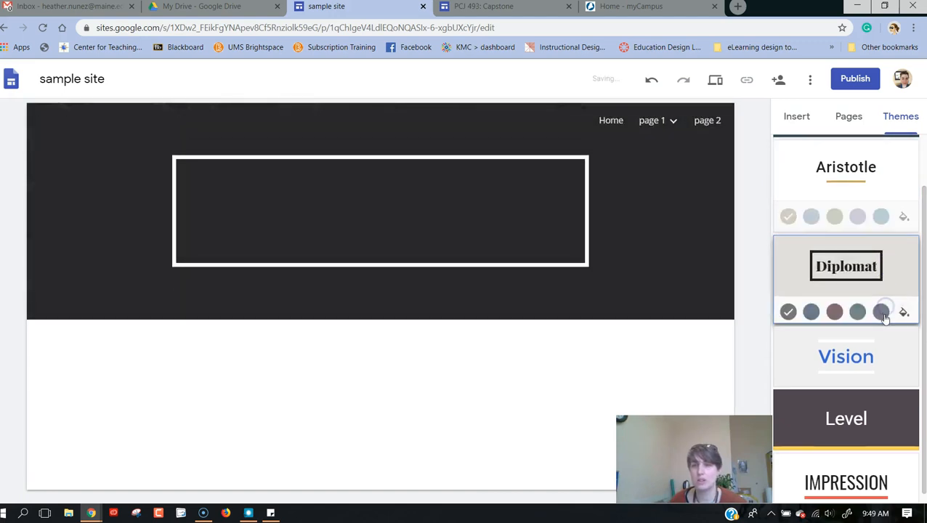
click(880, 364)
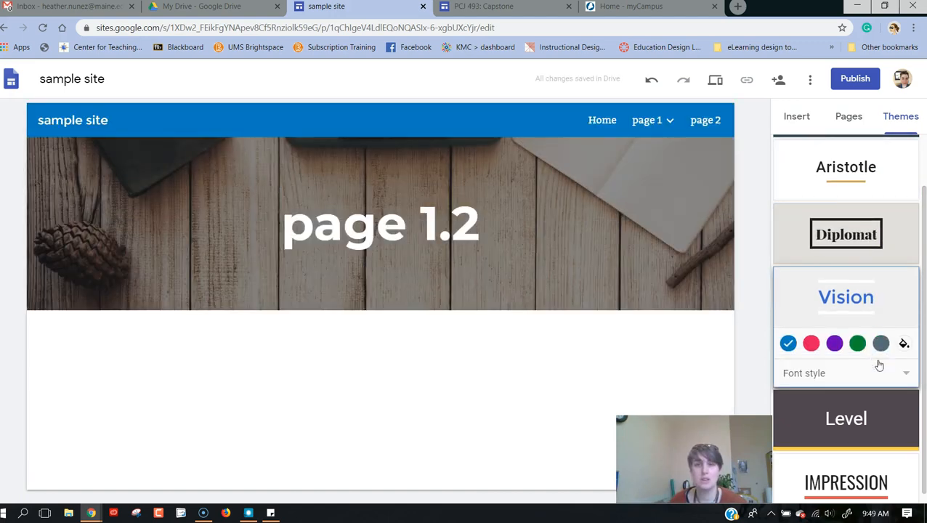
click(873, 419)
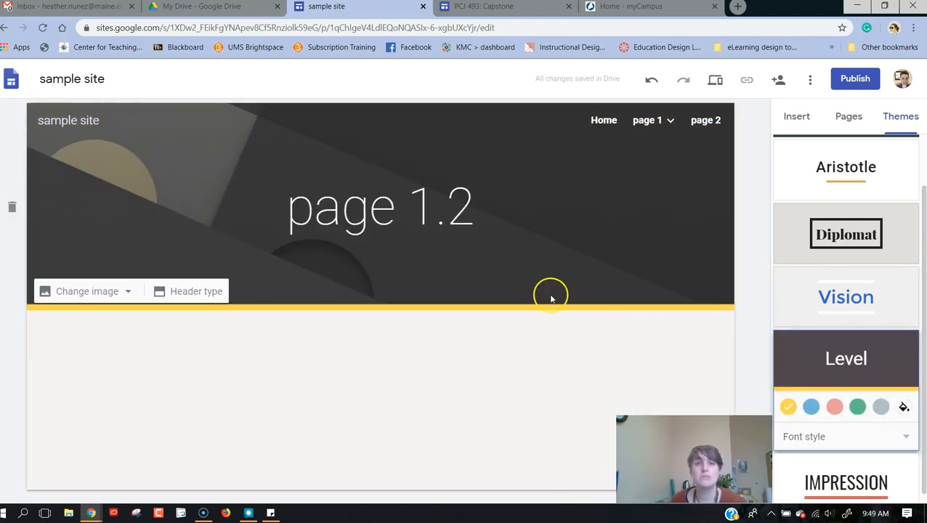
Change the Home page's header image to the starry night sky picture from the image gallery.
click(602, 122)
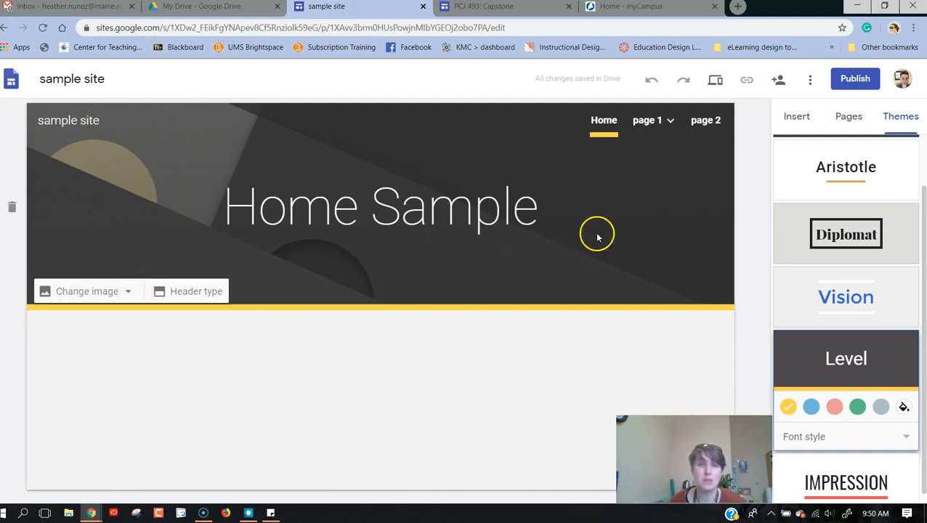
click(128, 293)
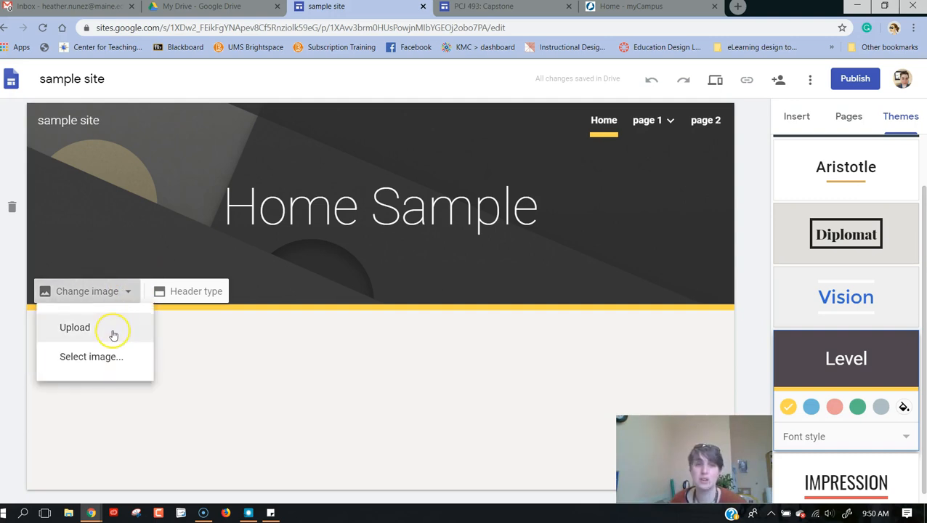
click(118, 357)
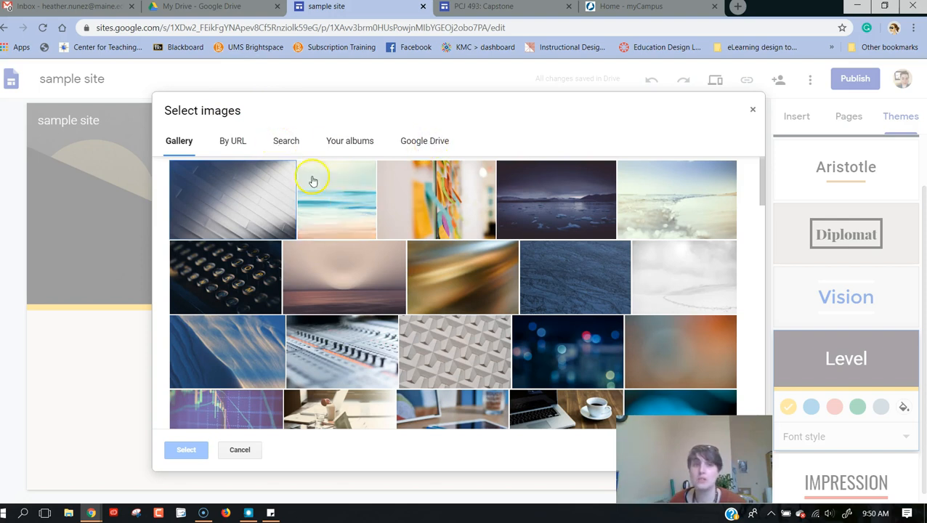
click(442, 229)
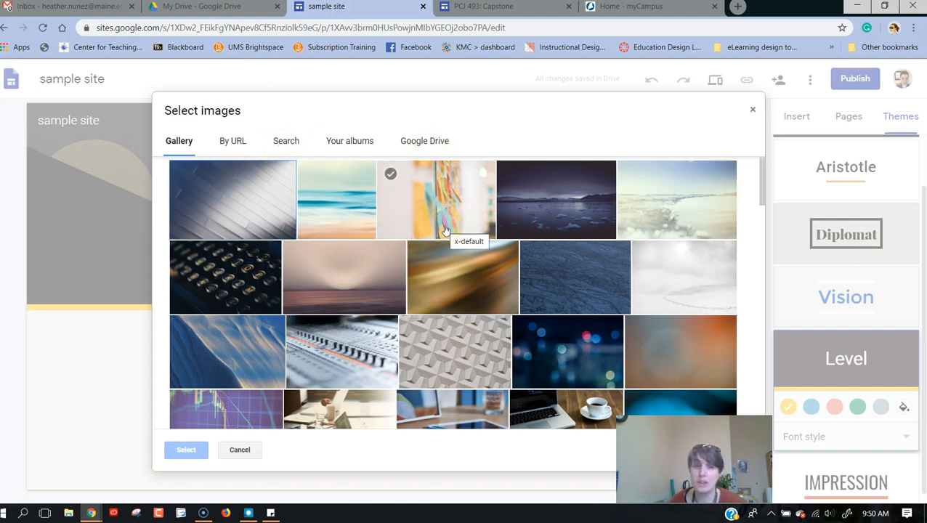
scroll(445, 230, down, 4)
scroll(446, 230, up, 1)
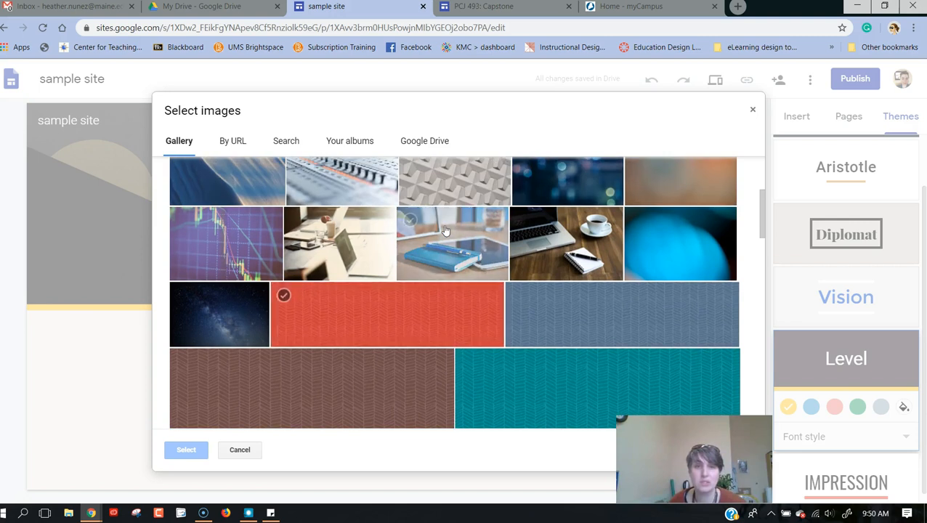
click(239, 318)
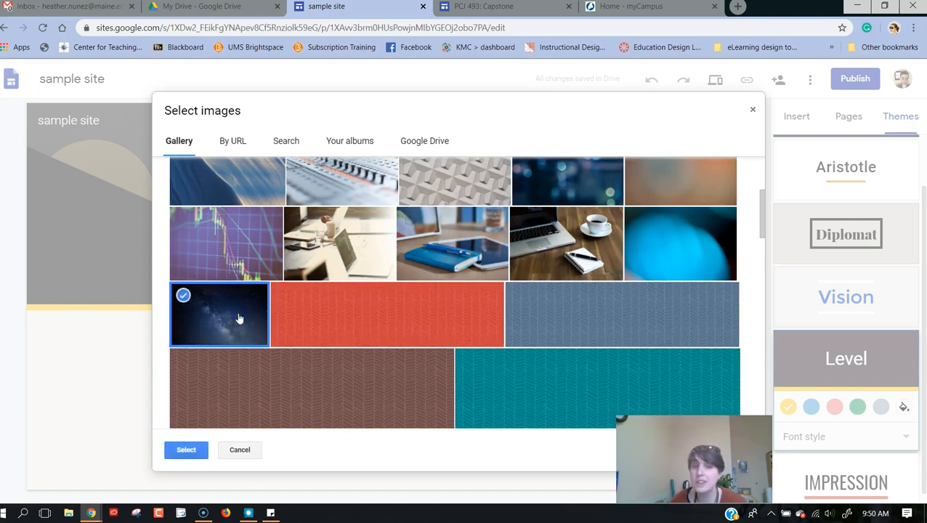
click(183, 450)
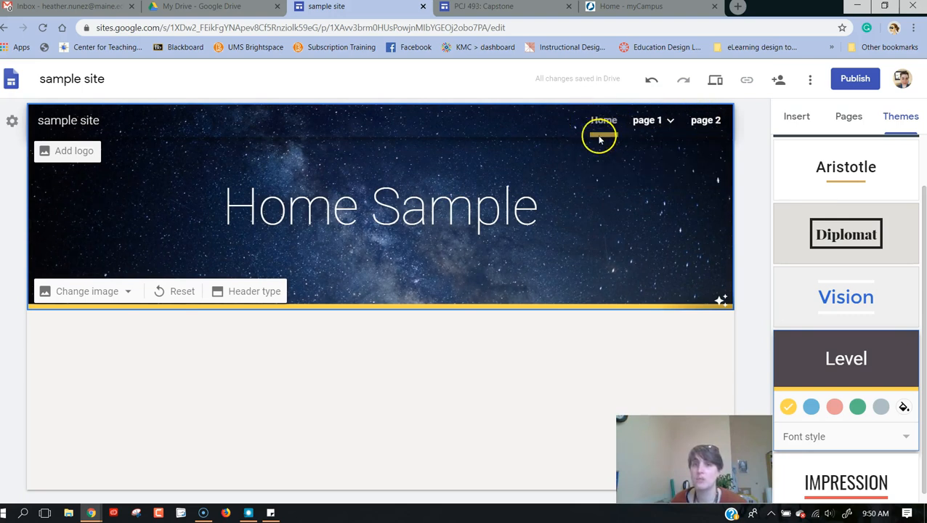
Check the Home page header's readability adjustment and its available header types, keeping the Banner type.
click(719, 300)
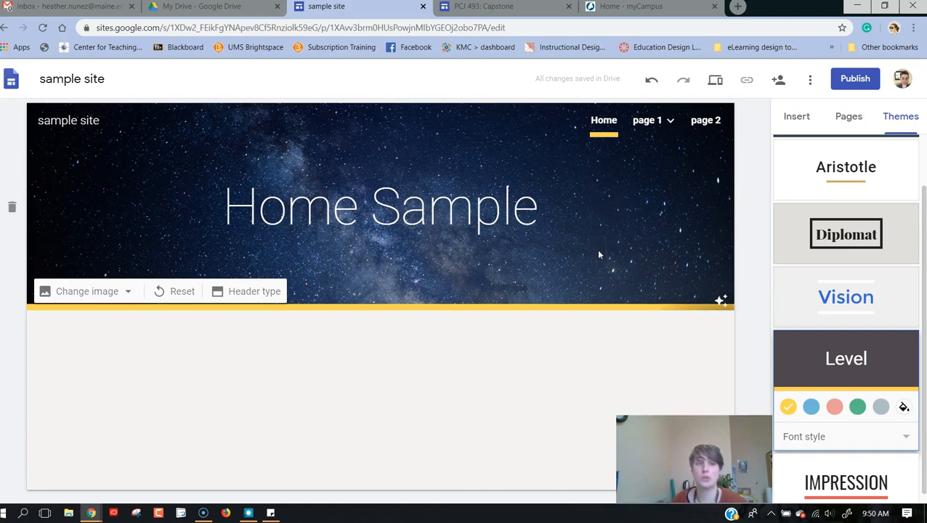
click(246, 290)
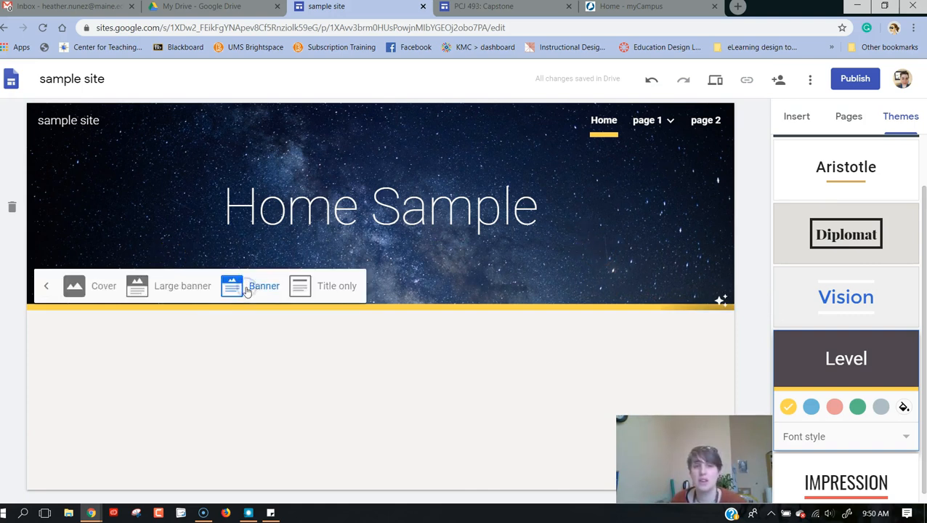
click(46, 288)
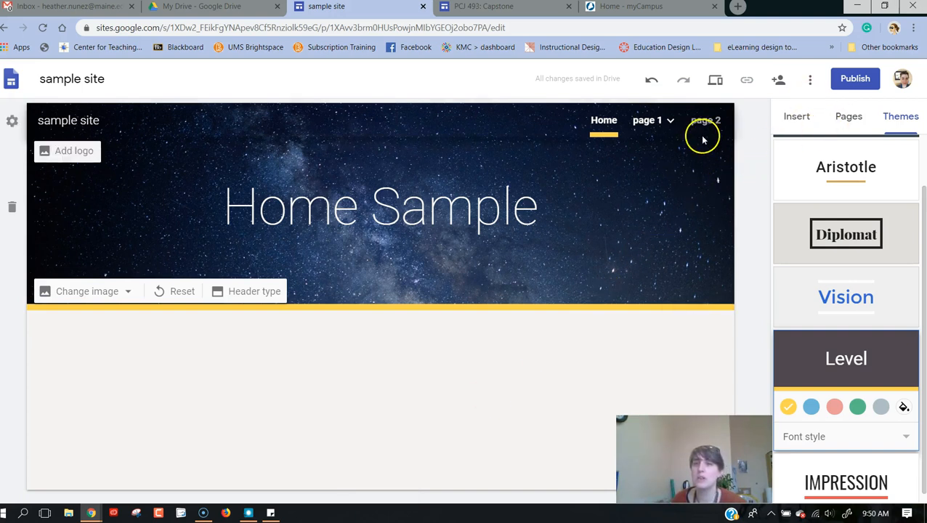
Insert a text box below the Home page header, trying a narrower width and restoring it to full width.
click(796, 117)
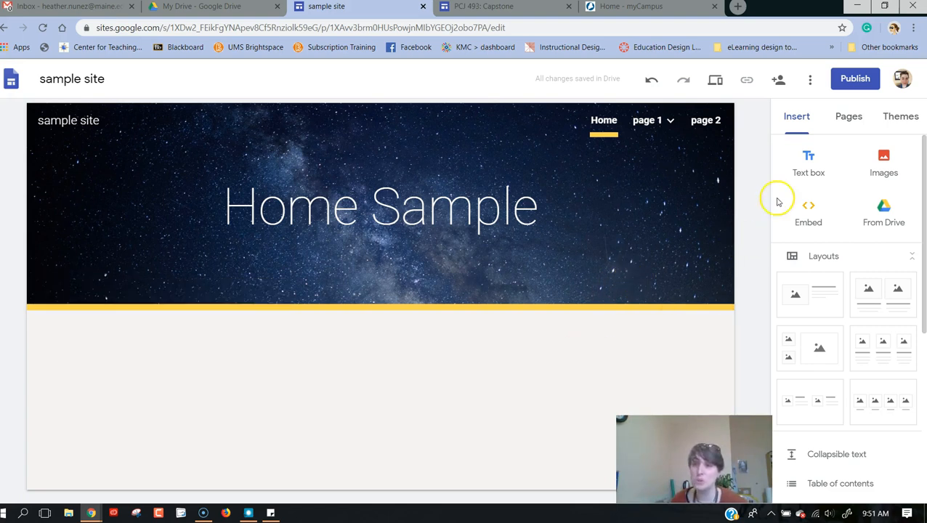
click(805, 173)
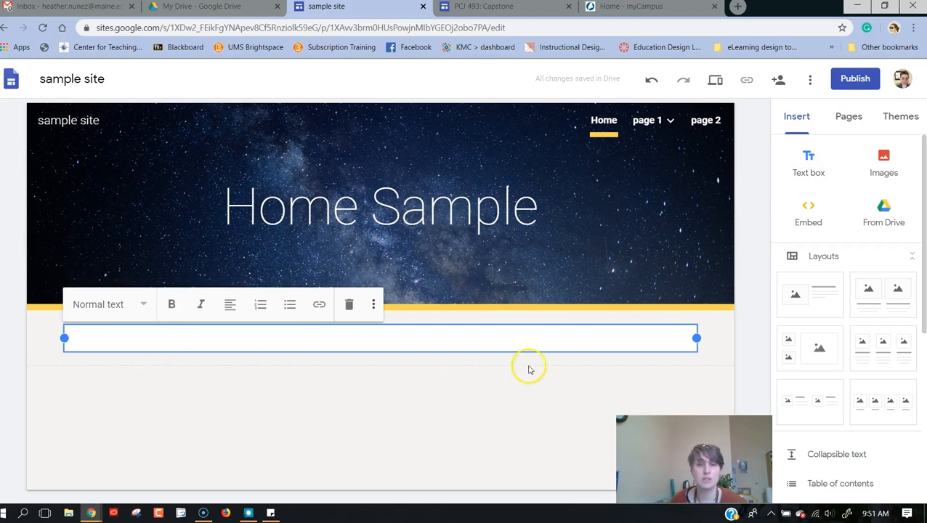
drag(696, 338, 639, 338)
click(556, 339)
drag(556, 338, 697, 338)
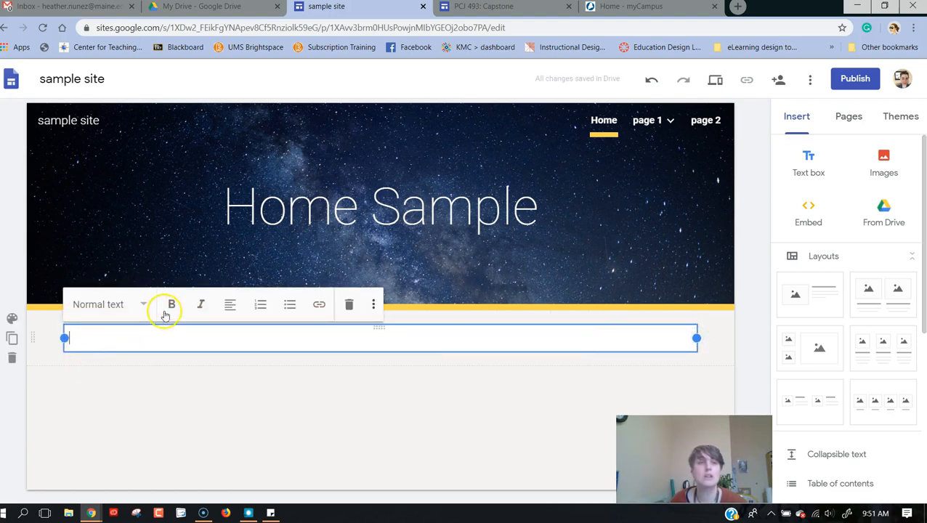
Apply the Title style in the text box, enter "title" and start a new line below it.
click(137, 306)
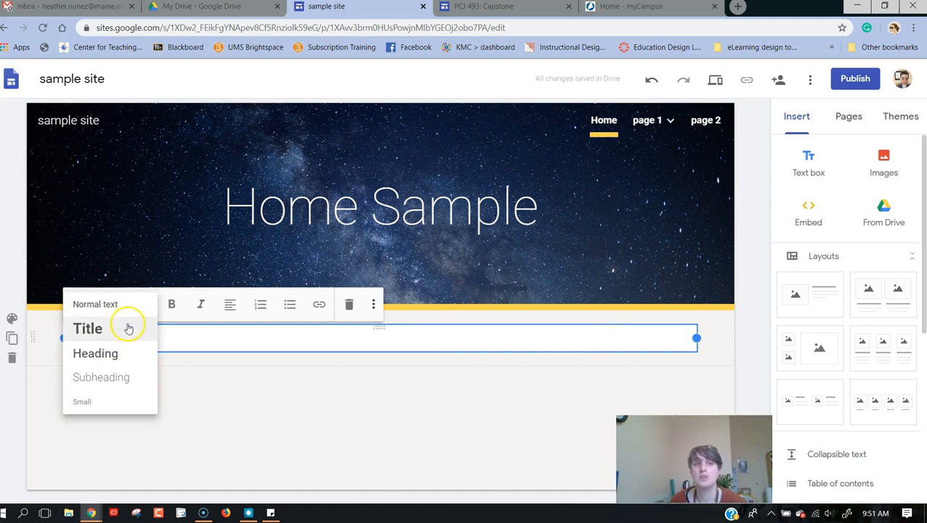
click(124, 331)
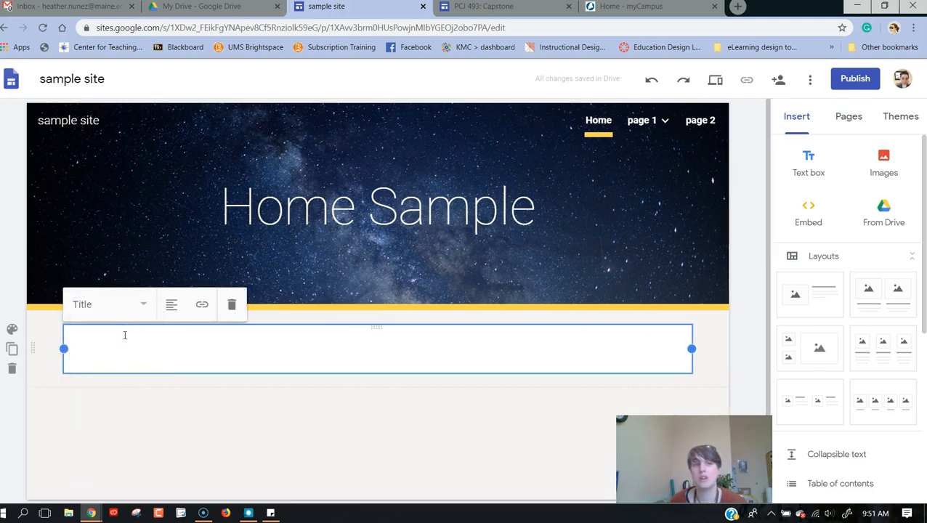
text(tile)
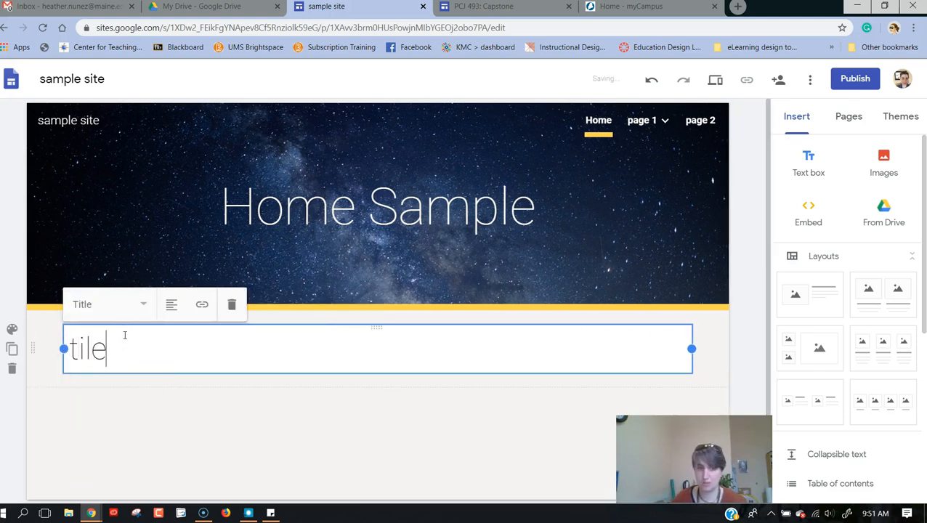
key(BackSpace)
key(BackSpace)
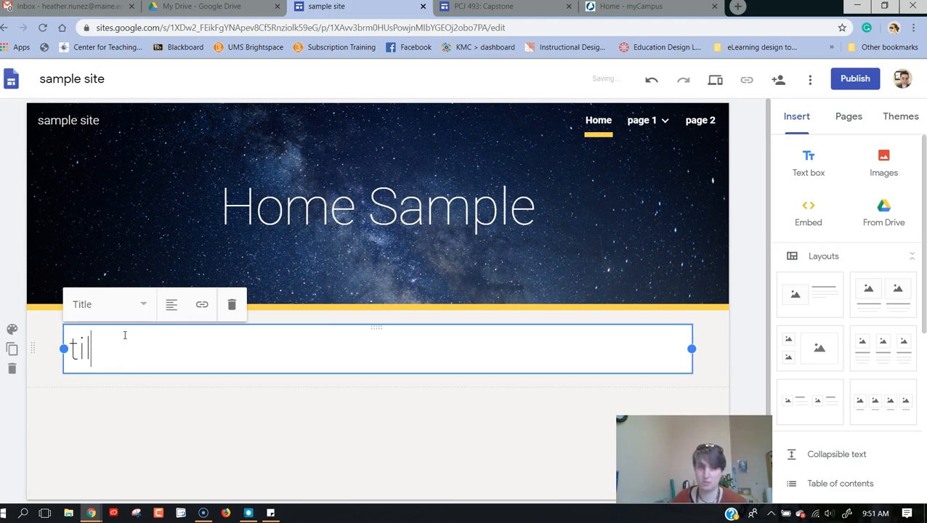
text(tle)
key(Return)
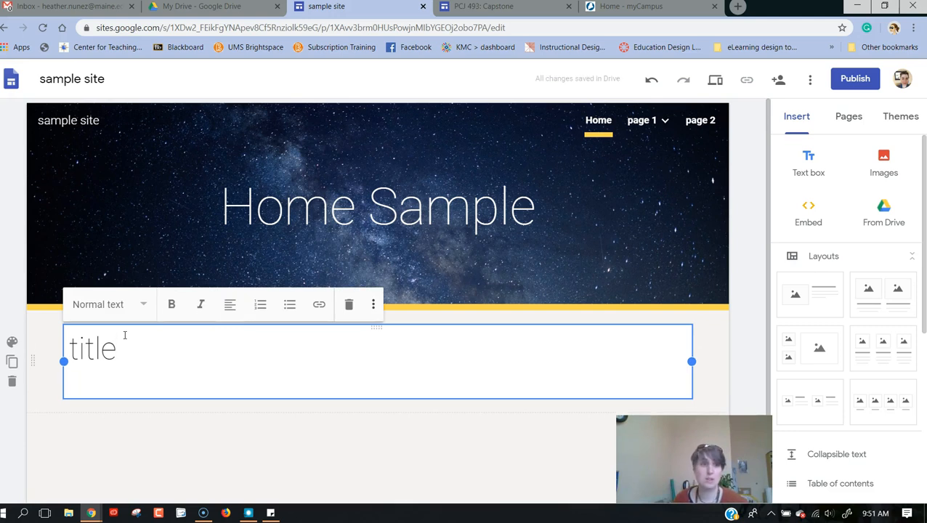
Review the text styles for the second line, keep Normal text and enter "testing".
click(144, 305)
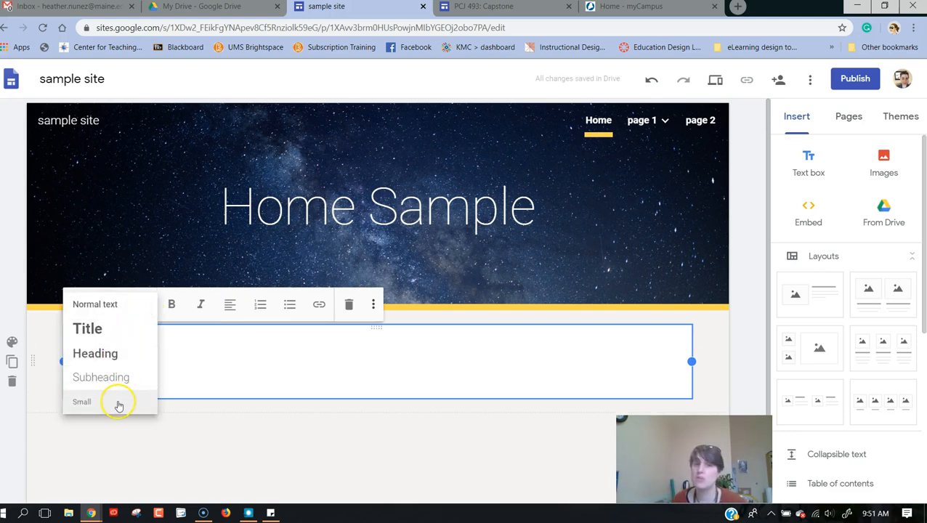
click(210, 372)
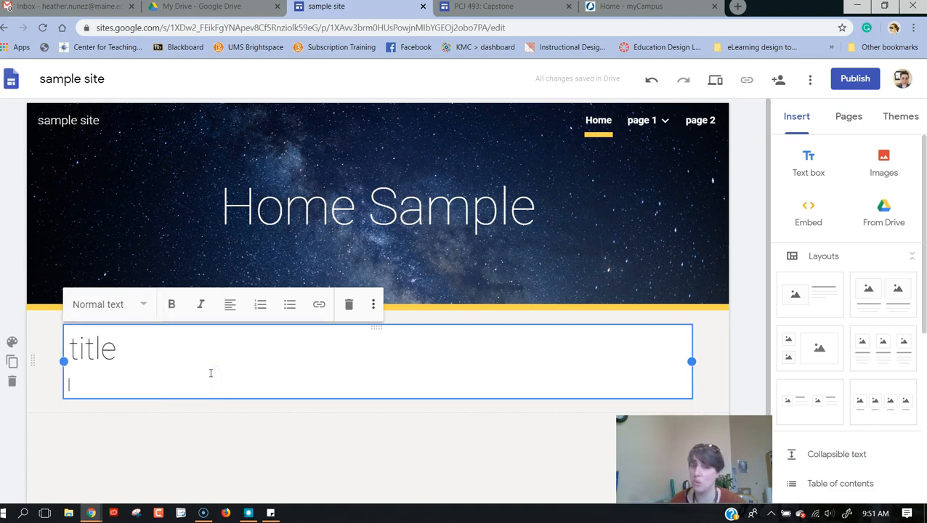
text(testing)
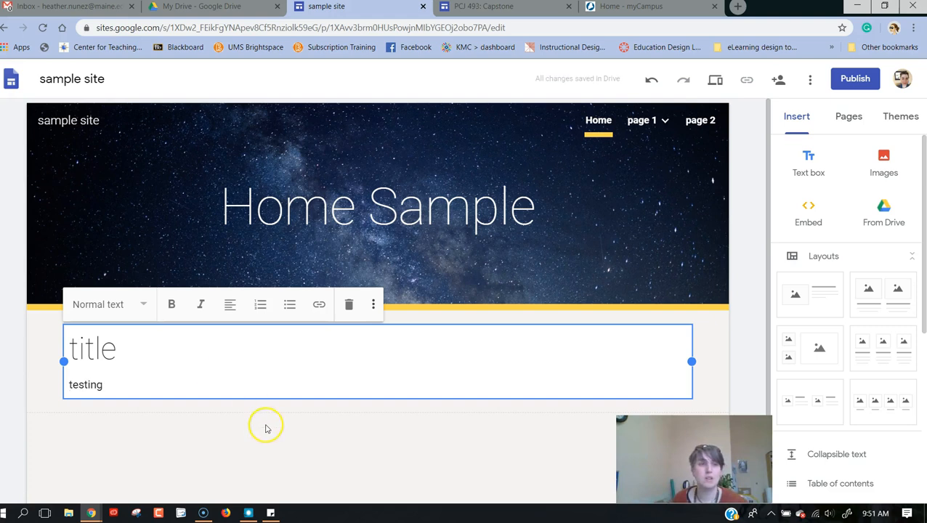
Review the image insertion choices and the options for embedding from the web, without inserting anything.
click(881, 157)
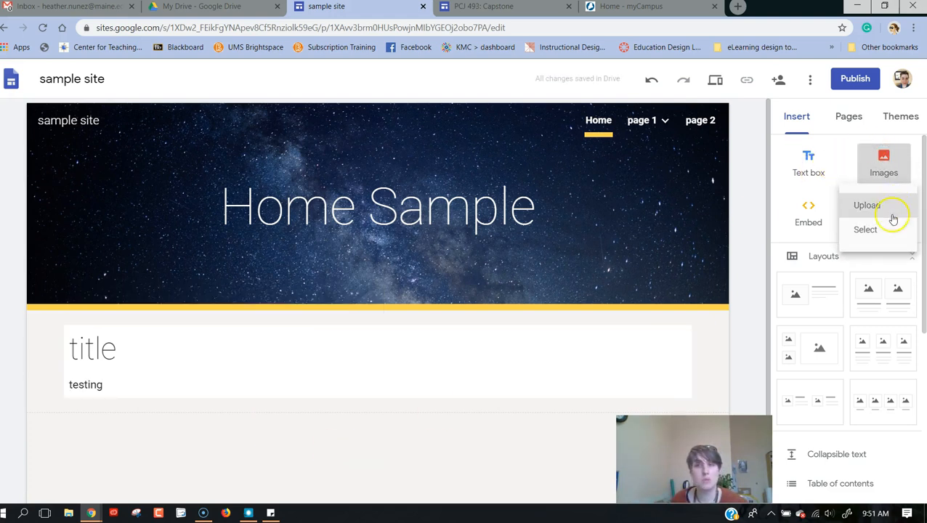
click(806, 214)
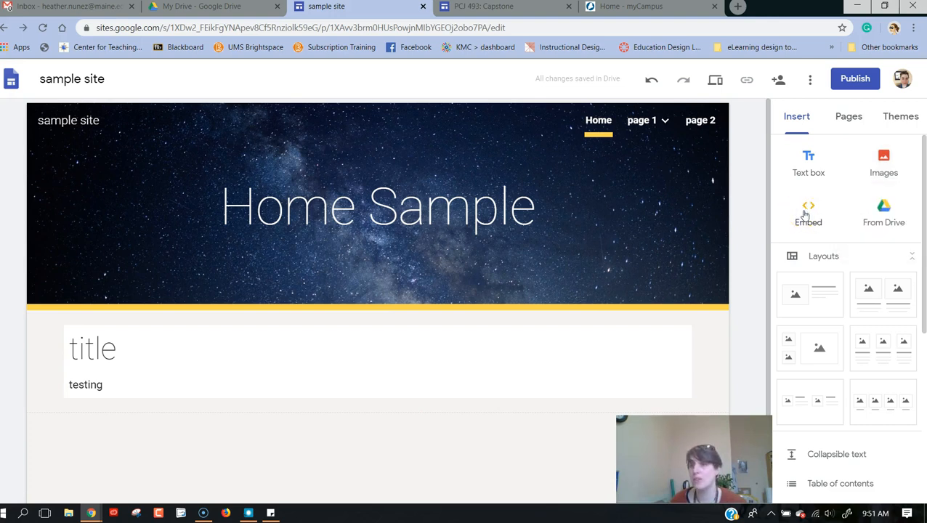
click(805, 215)
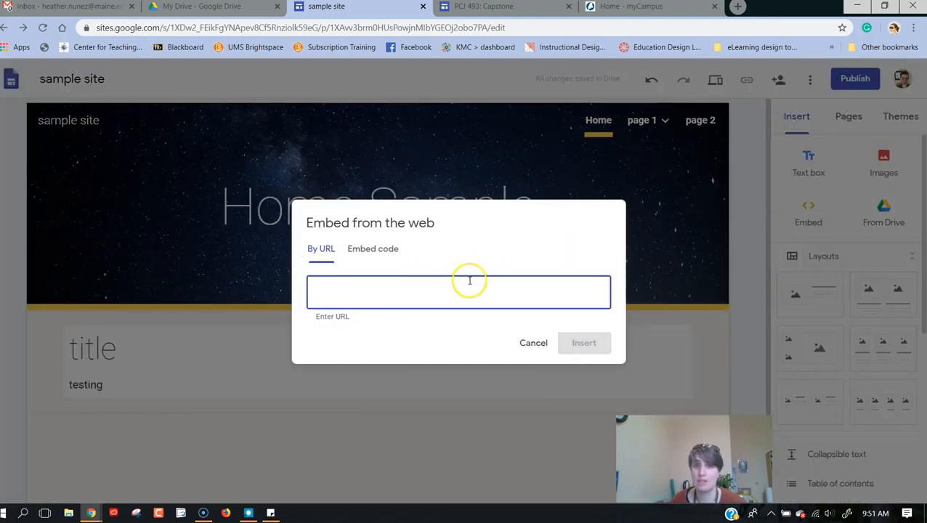
click(532, 345)
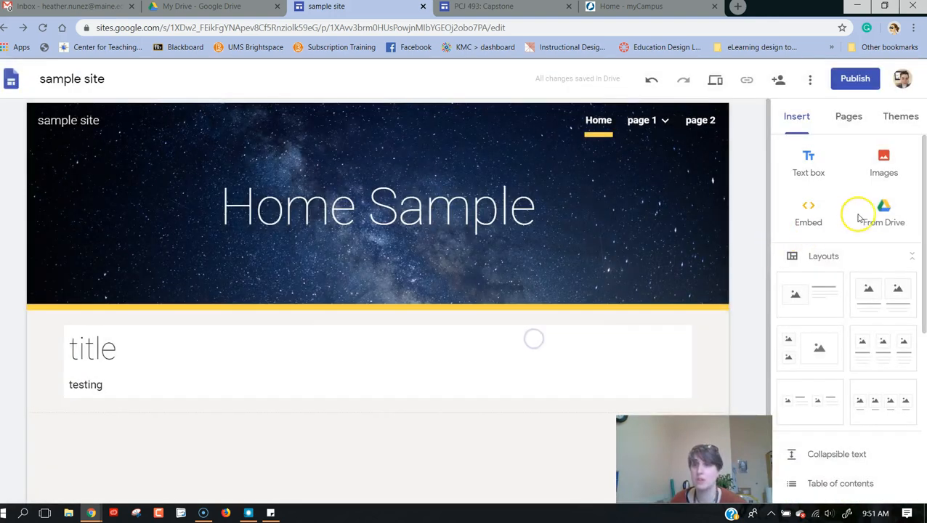
Browse the My Drive folders and files available for insertion into the Home page.
click(877, 211)
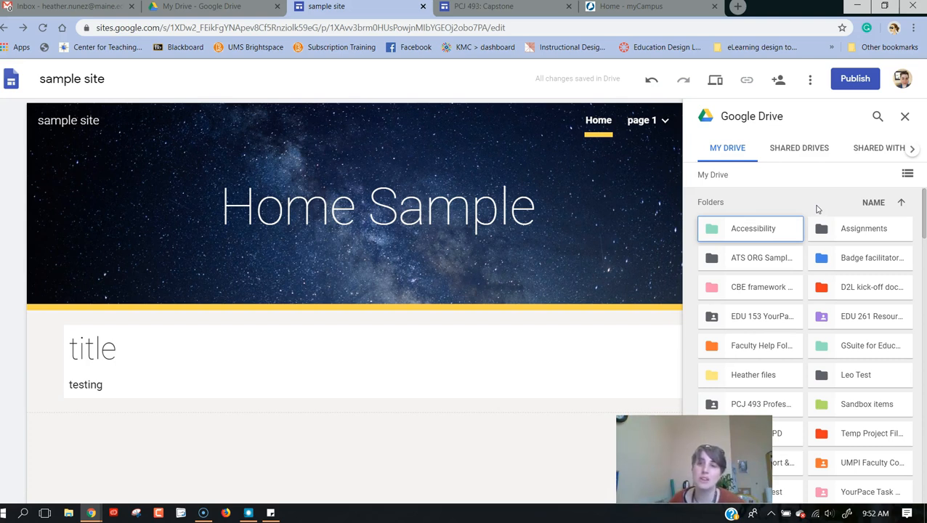
scroll(837, 221, down, 1)
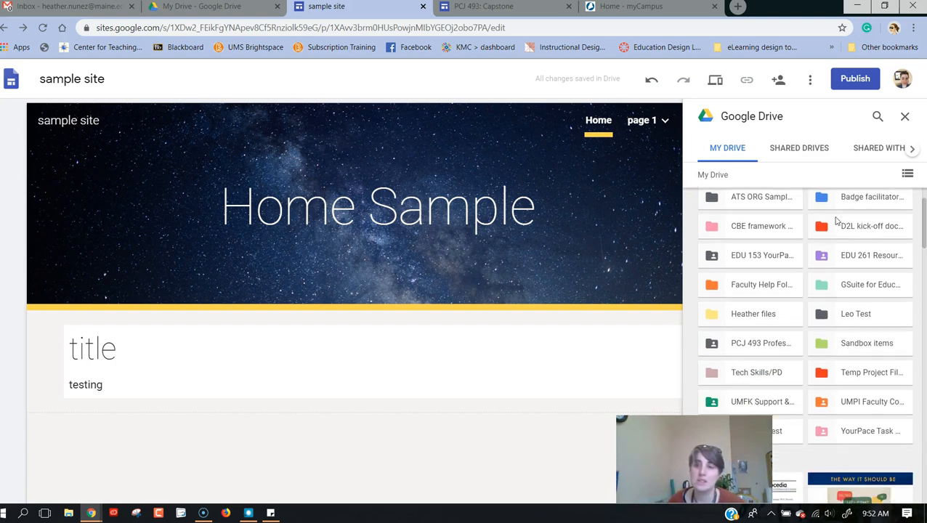
scroll(836, 221, down, 1)
scroll(836, 221, down, 1)
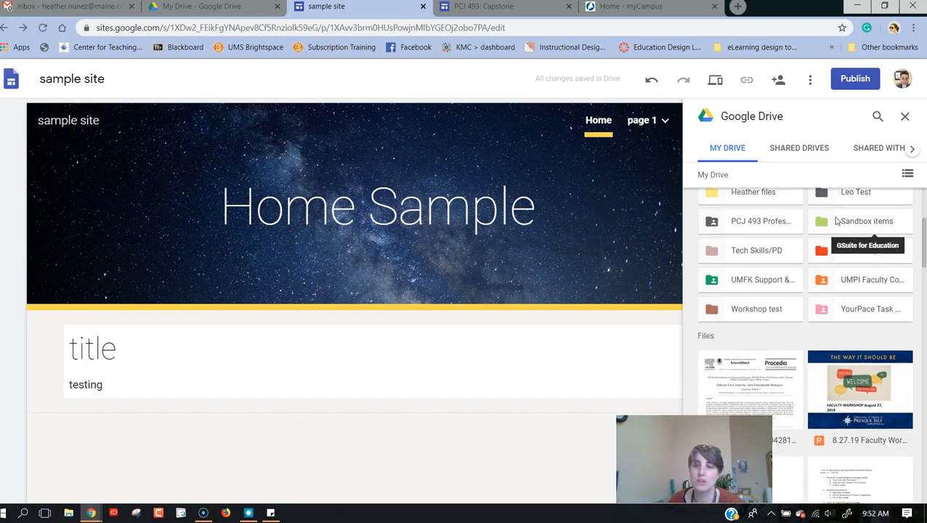
scroll(837, 221, up, 1)
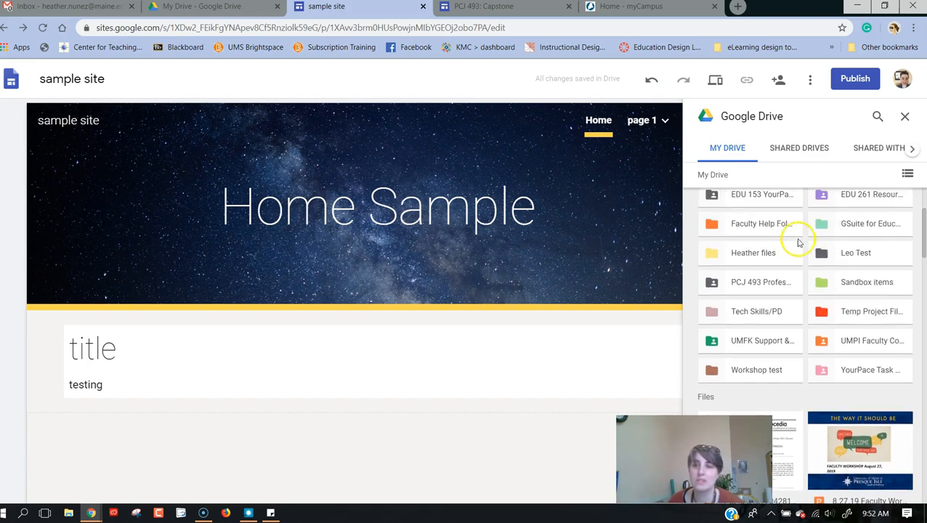
scroll(836, 240, up, 1)
scroll(836, 240, up, 1)
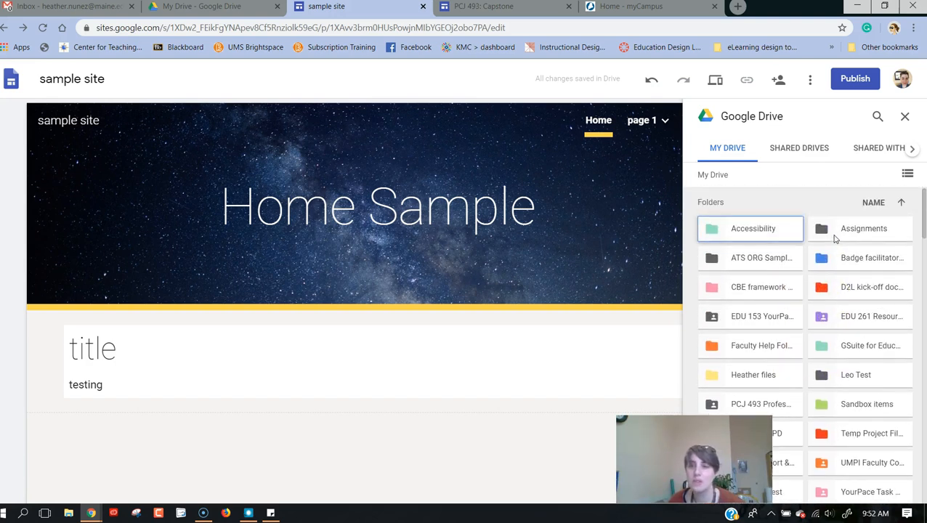
Insert the subfolder of the Accessibility folder from My Drive into the Home page, and delete its tile again.
double_click(775, 231)
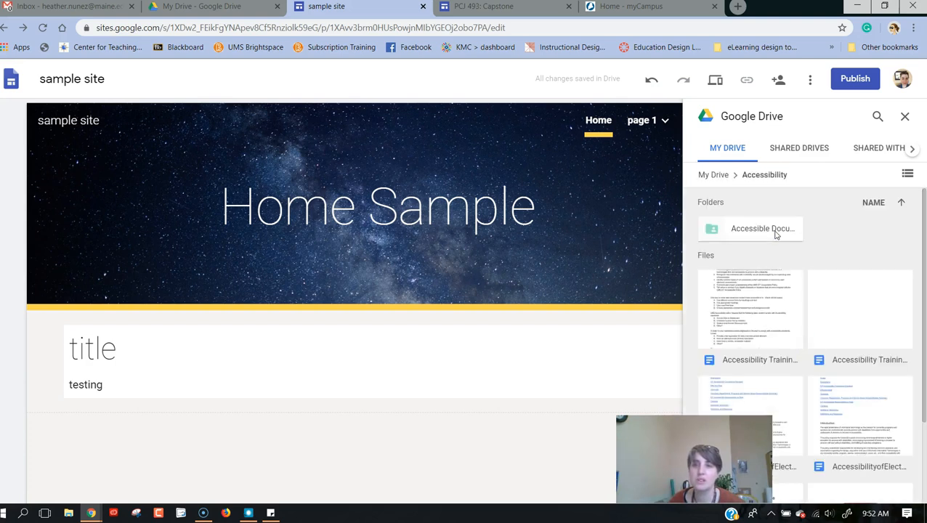
scroll(835, 231, down, 1)
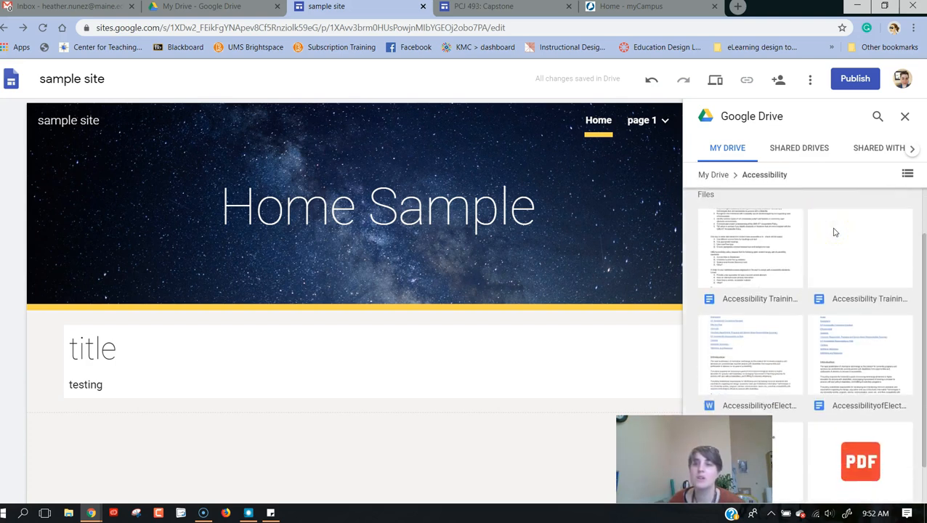
scroll(835, 232, up, 1)
click(781, 229)
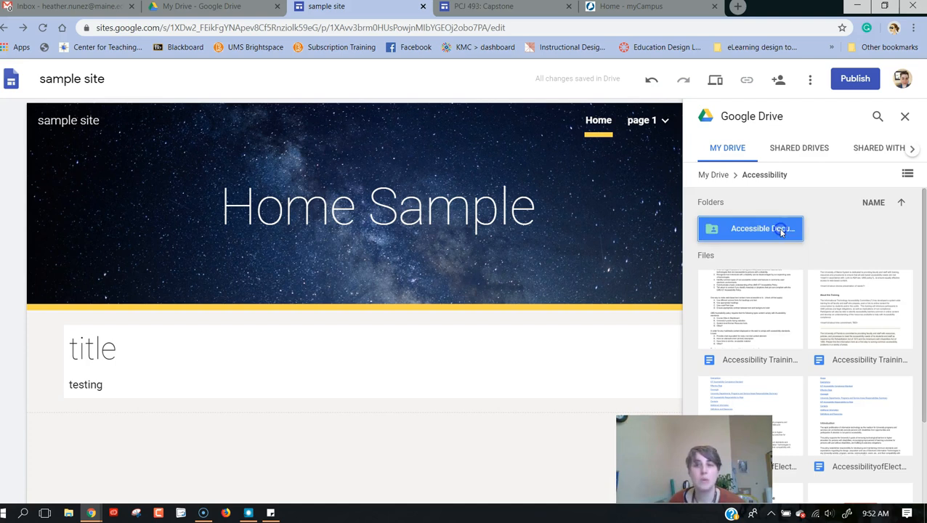
click(894, 489)
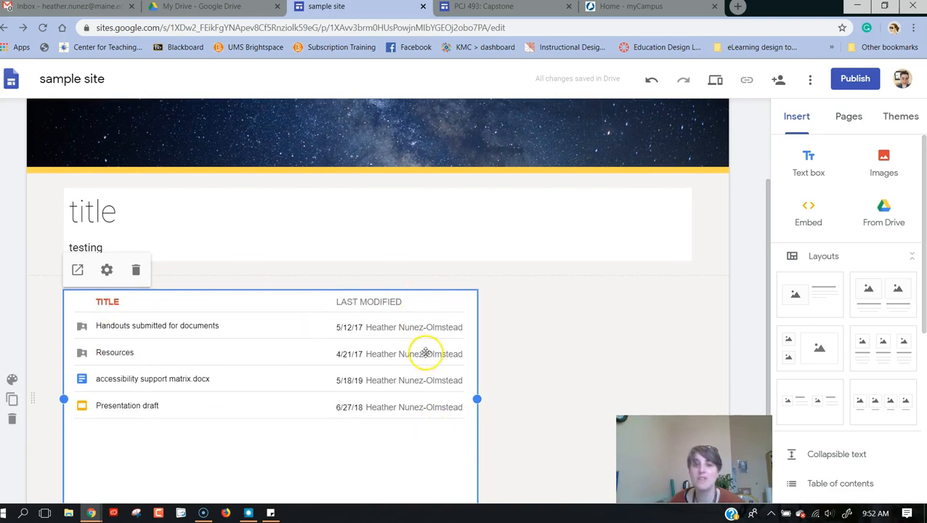
click(136, 269)
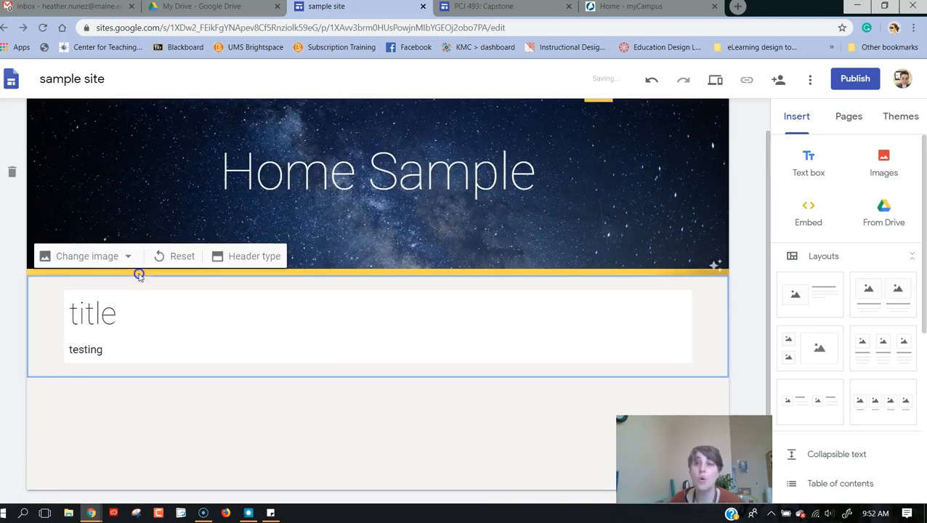
Insert accessrisk15.pdf from the Accessibility folder in Drive below the text box on the Home page.
click(885, 223)
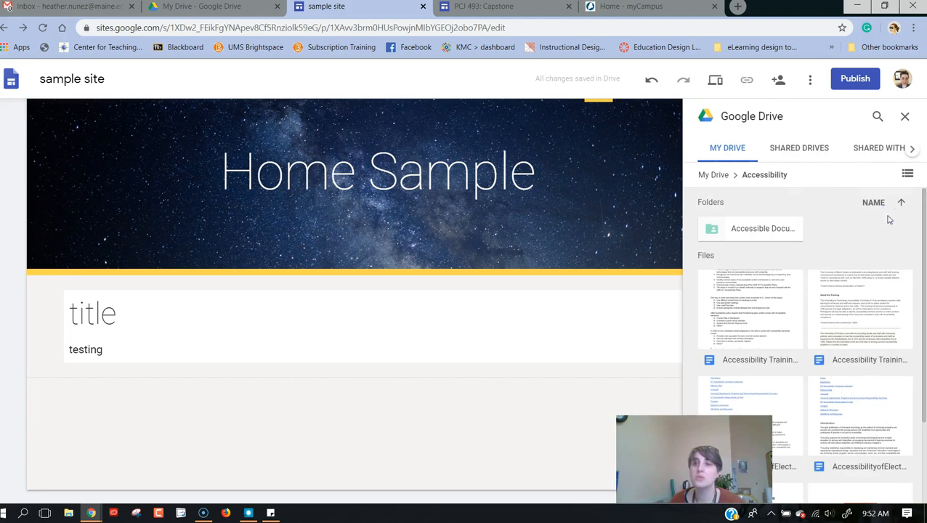
scroll(778, 313, down, 3)
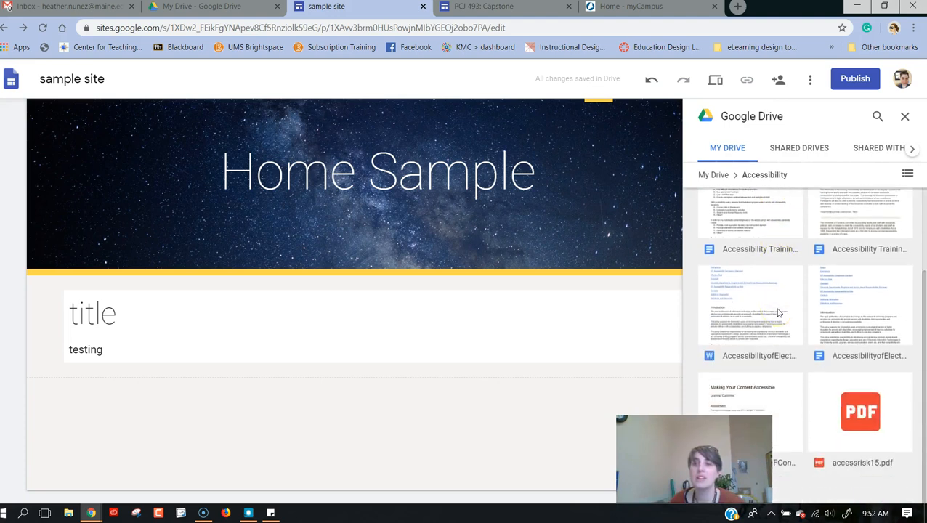
click(857, 406)
click(894, 489)
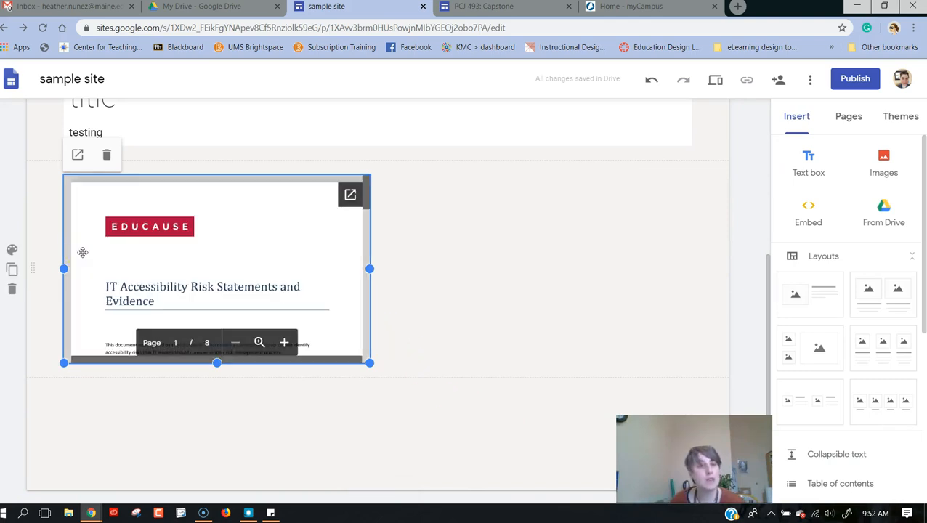
Try widening the embedded PDF to the full content width and narrowing it, and delete its tile.
drag(368, 270, 692, 270)
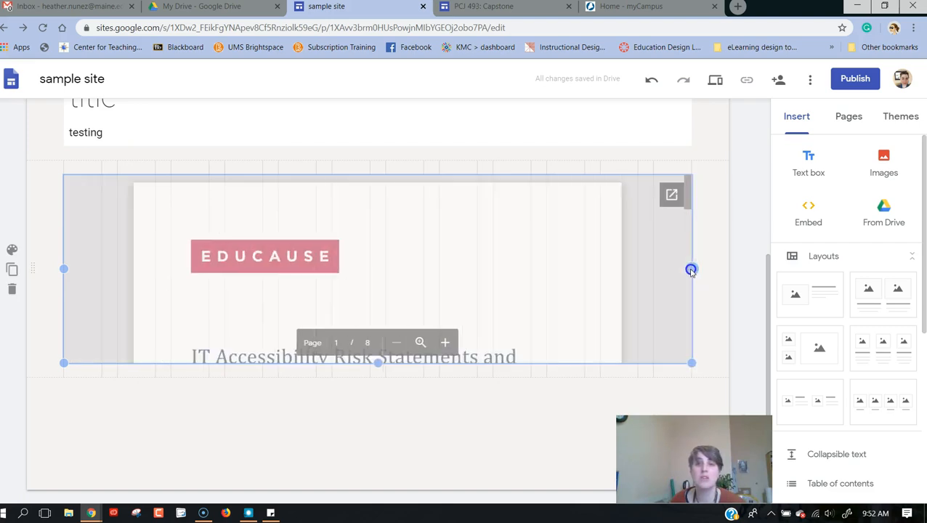
drag(556, 269, 302, 277)
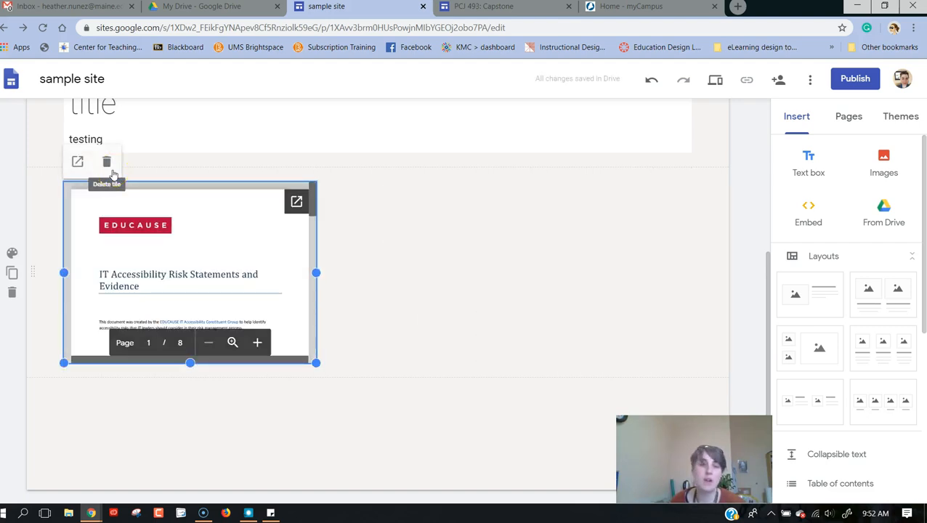
click(108, 167)
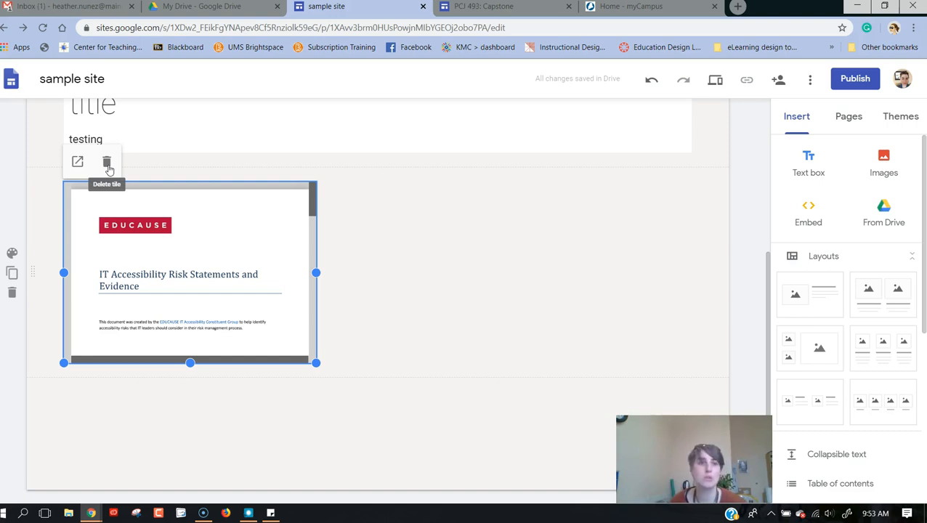
click(107, 164)
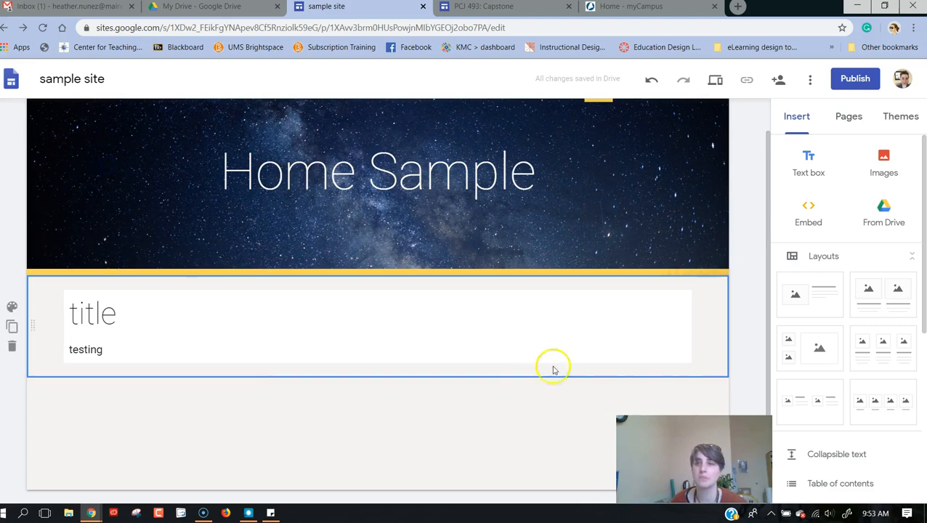
Try the layout with one image placeholder beside a text block on the Home page, and delete that section.
scroll(858, 336, down, 1)
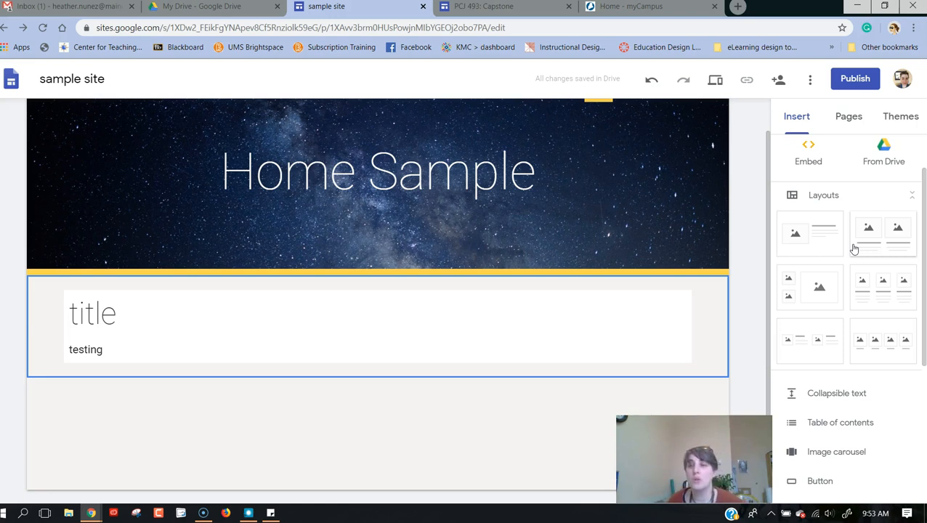
click(828, 252)
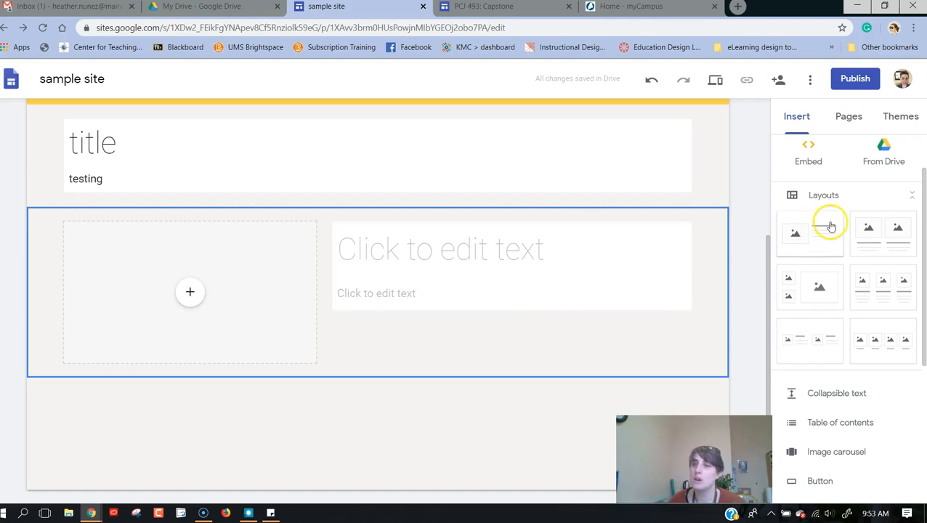
click(189, 294)
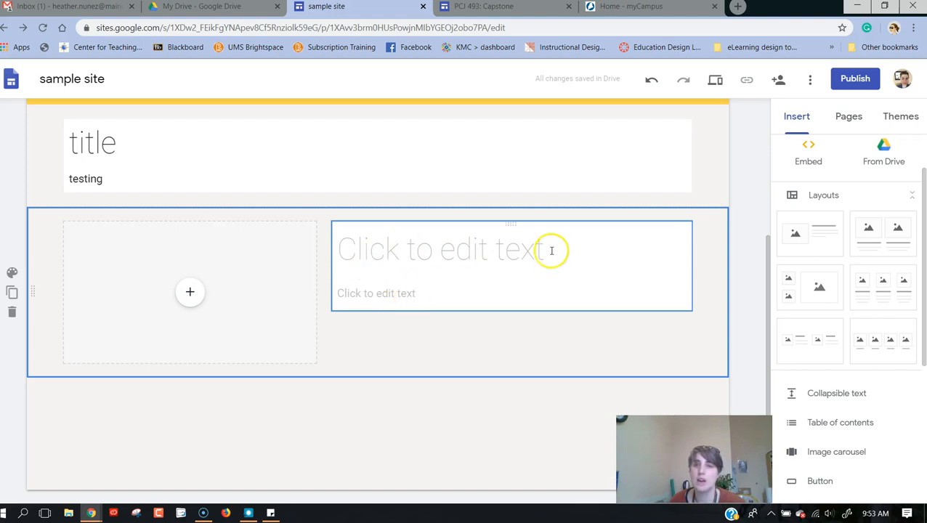
click(12, 313)
Insert a collapsible text block below the text box and enter "look at this" as its heading.
scroll(886, 368, down, 3)
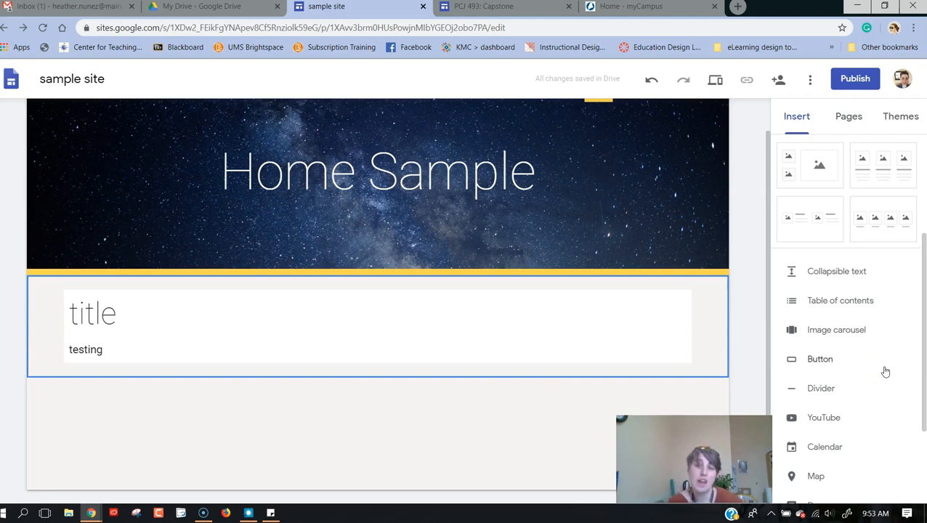
click(833, 273)
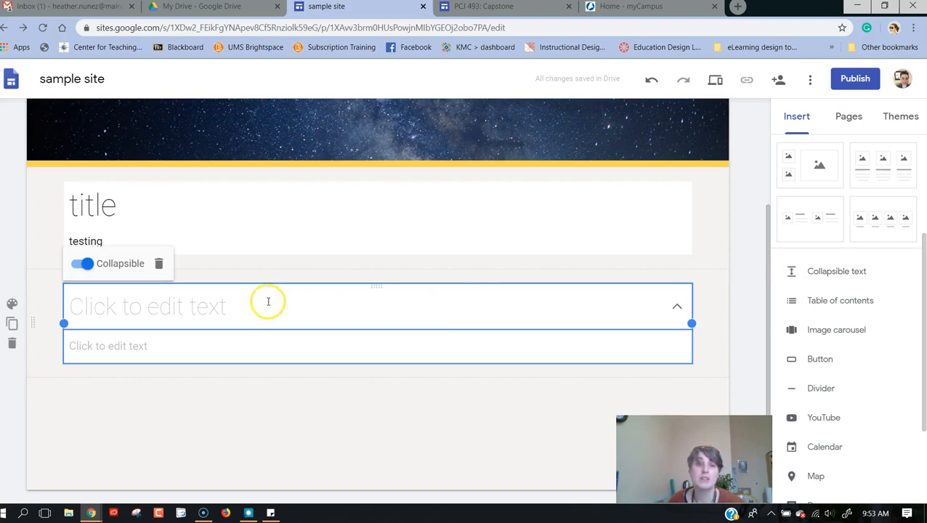
click(157, 306)
text(look)
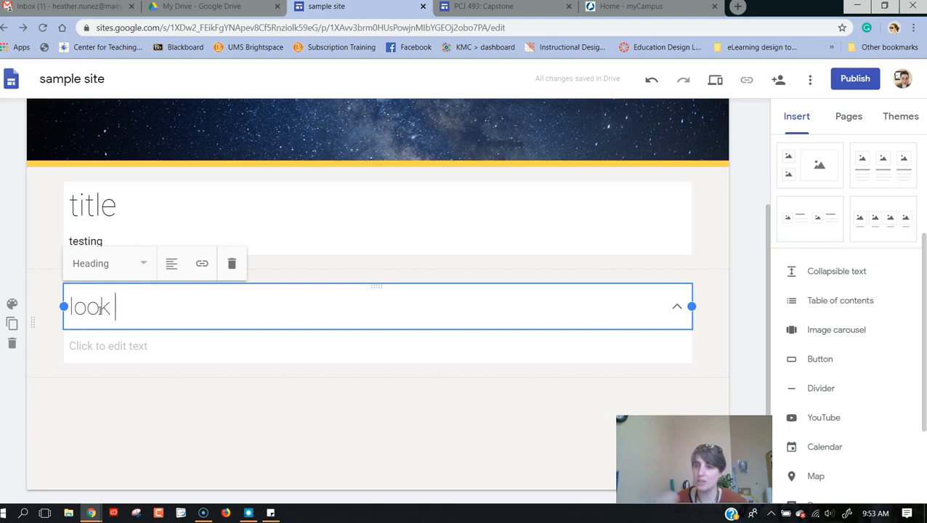
text(a)
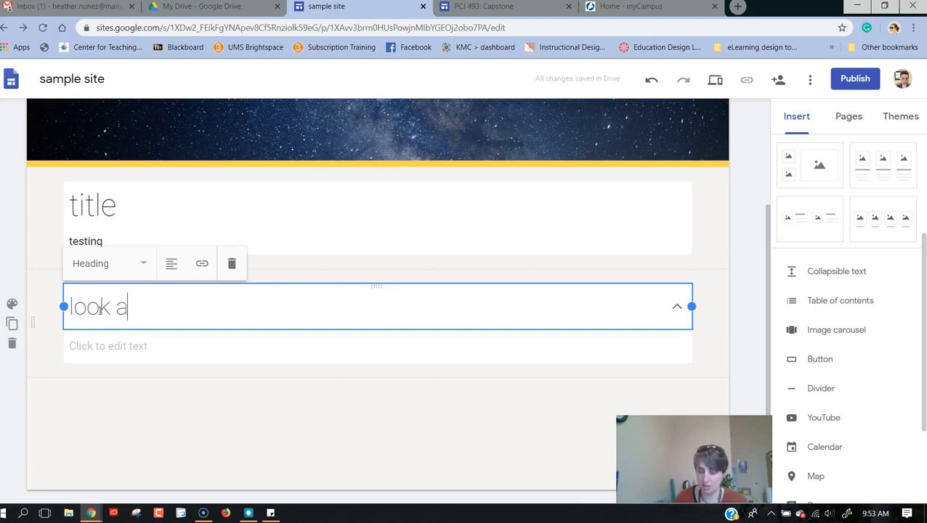
text(t this)
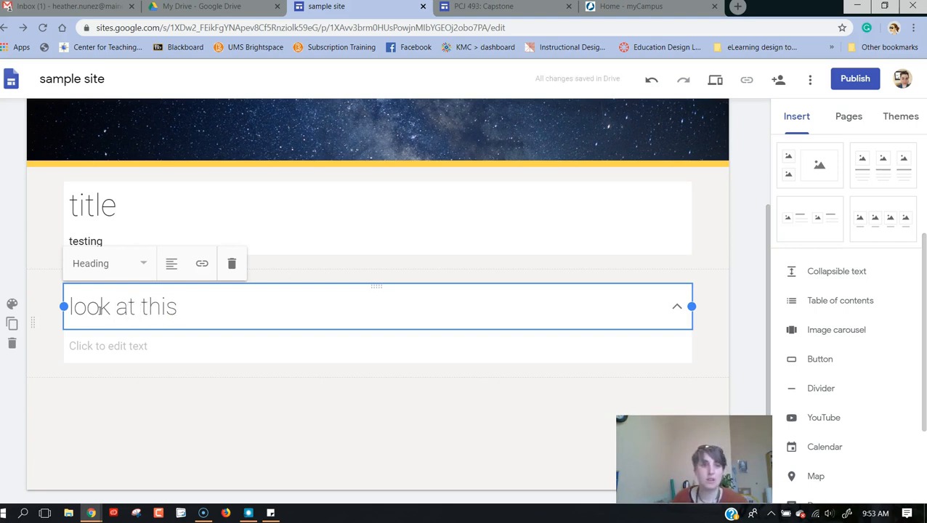
Enter "kjibiug iyghbig" as the body of the collapsible text block.
click(92, 347)
text(kjibiug)
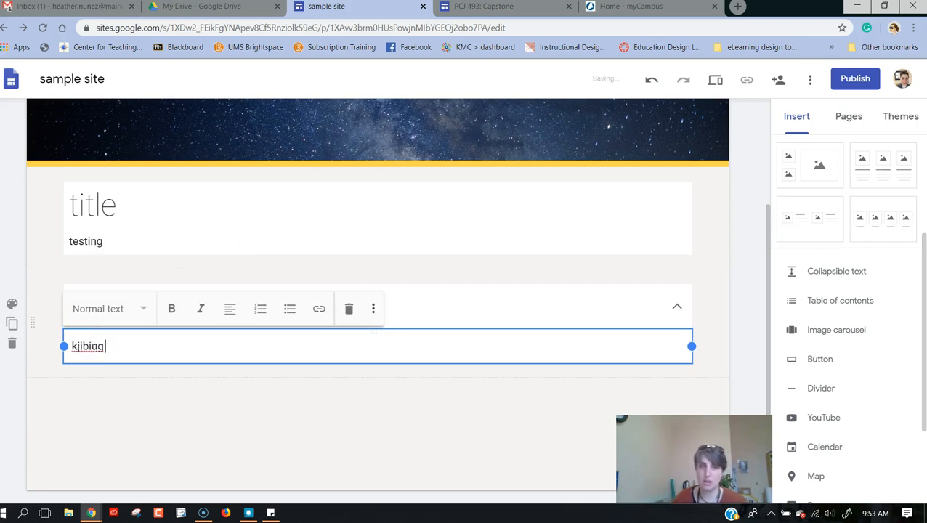
text( iyghbig)
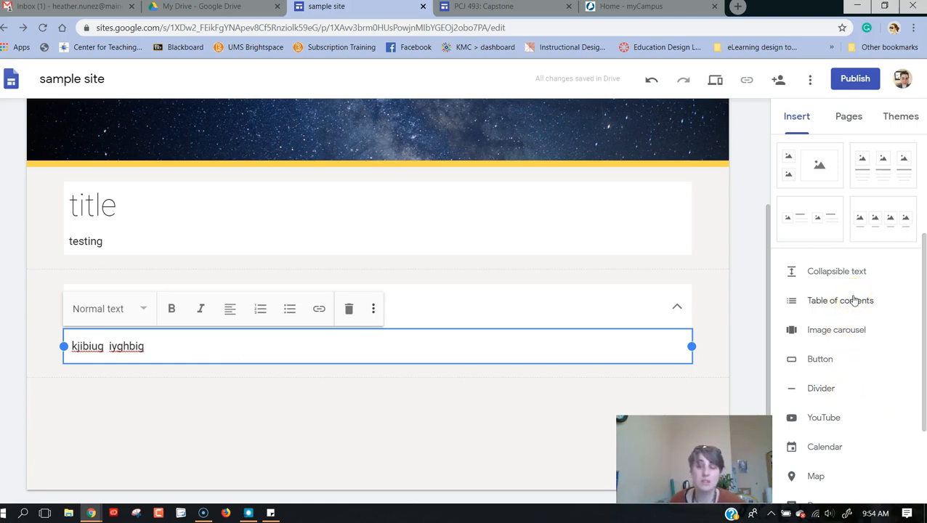
Insert a divider below the collapsible text block.
click(863, 334)
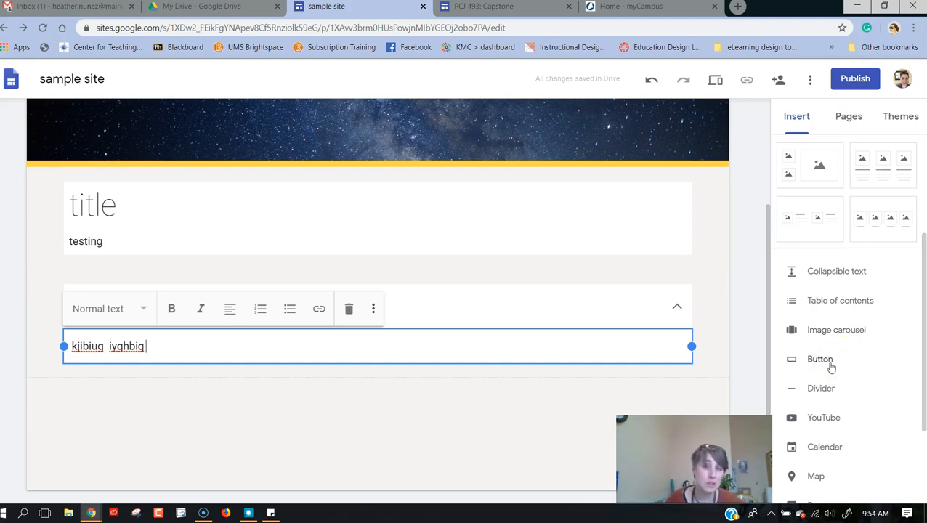
click(831, 396)
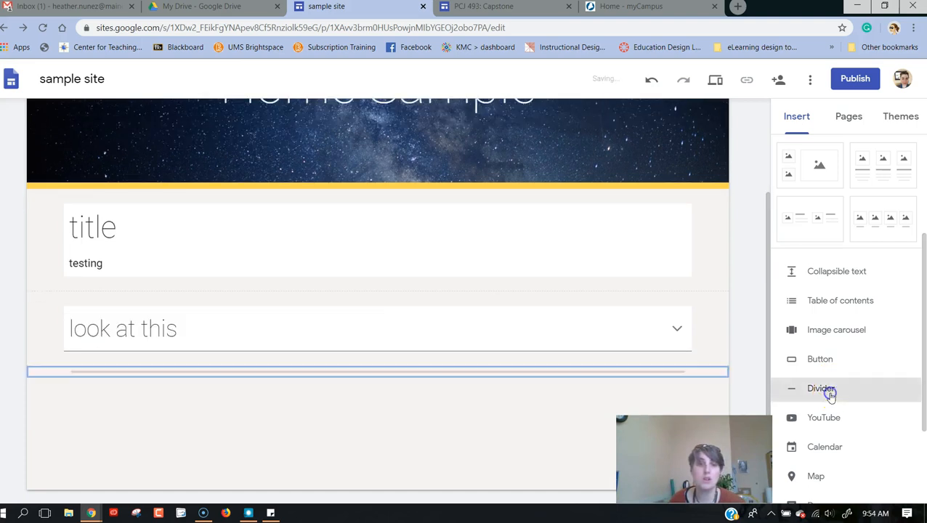
click(526, 400)
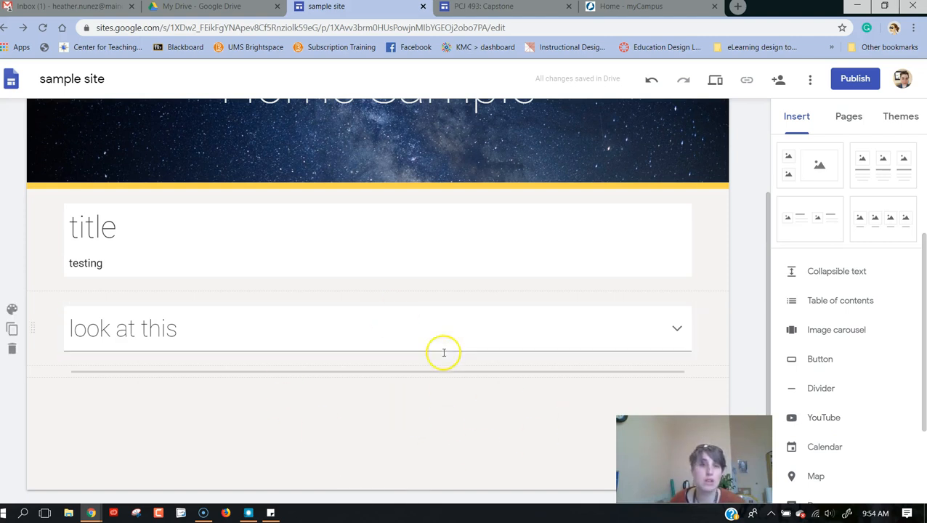
Review the remaining content types that can be inserted, from YouTube and Calendar through Forms and Charts.
scroll(854, 365, down, 2)
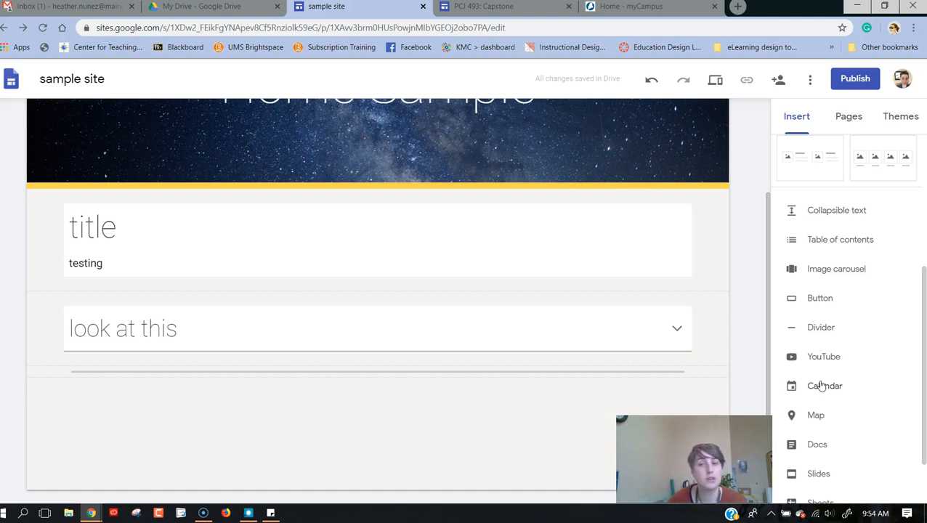
scroll(822, 386, down, 2)
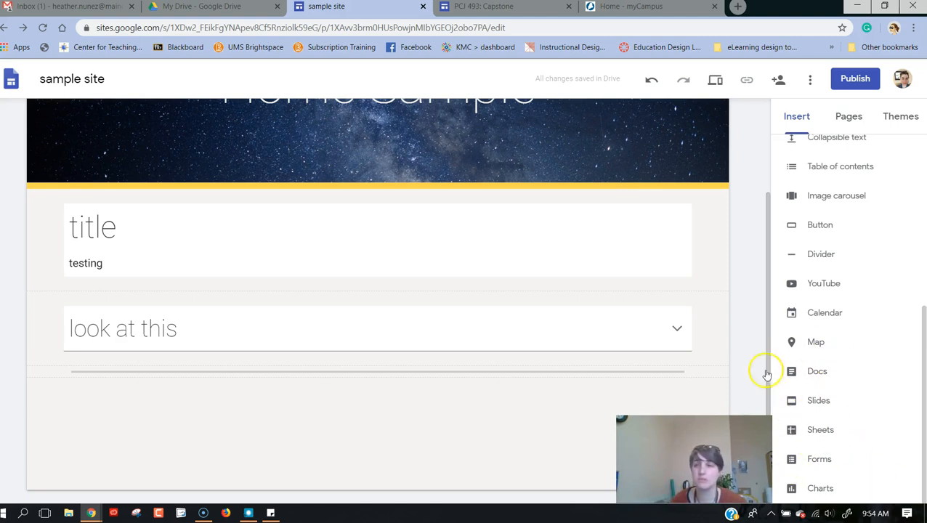
scroll(548, 394, up, 3)
click(549, 393)
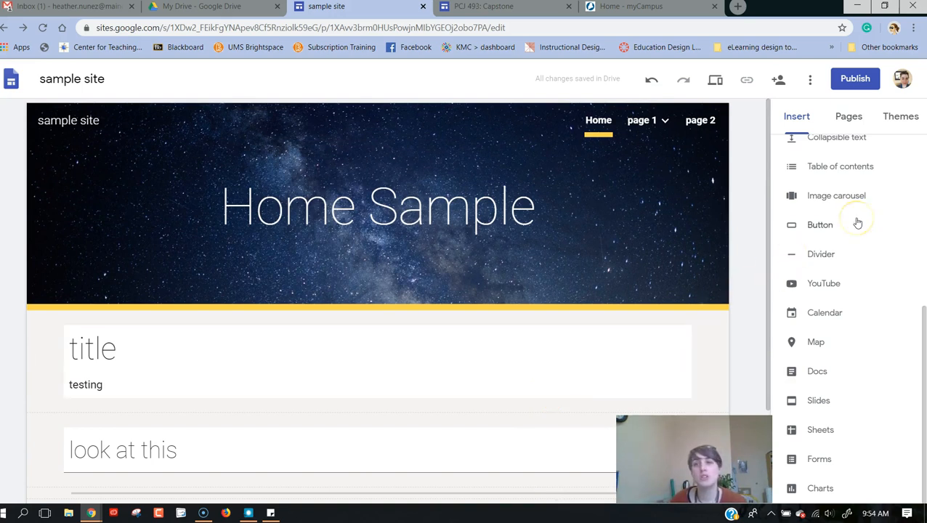
scroll(857, 223, up, 5)
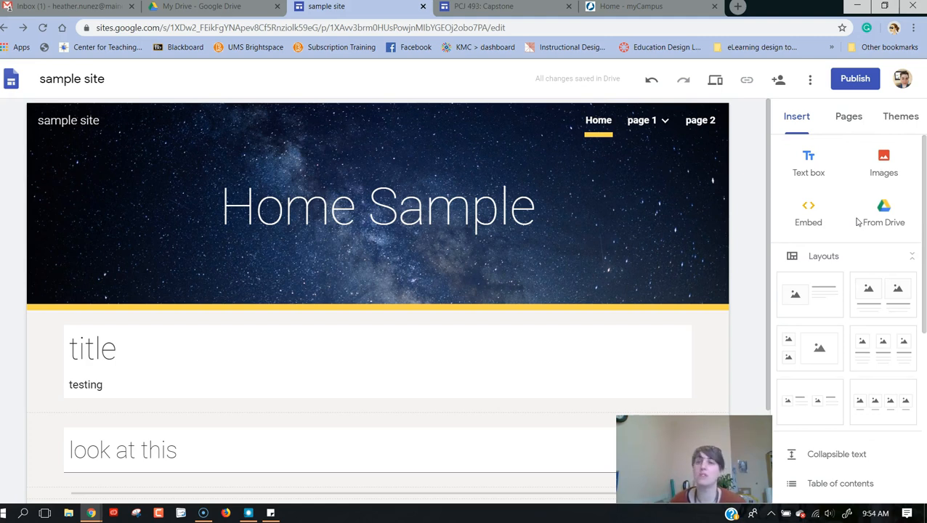
Open the site's publishing settings and examine the editable web address and the resulting URL.
click(857, 86)
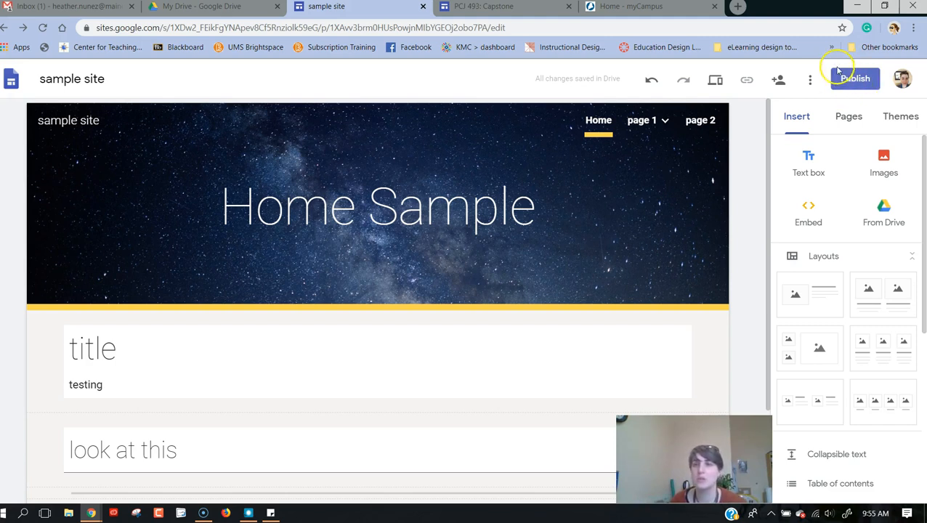
click(856, 81)
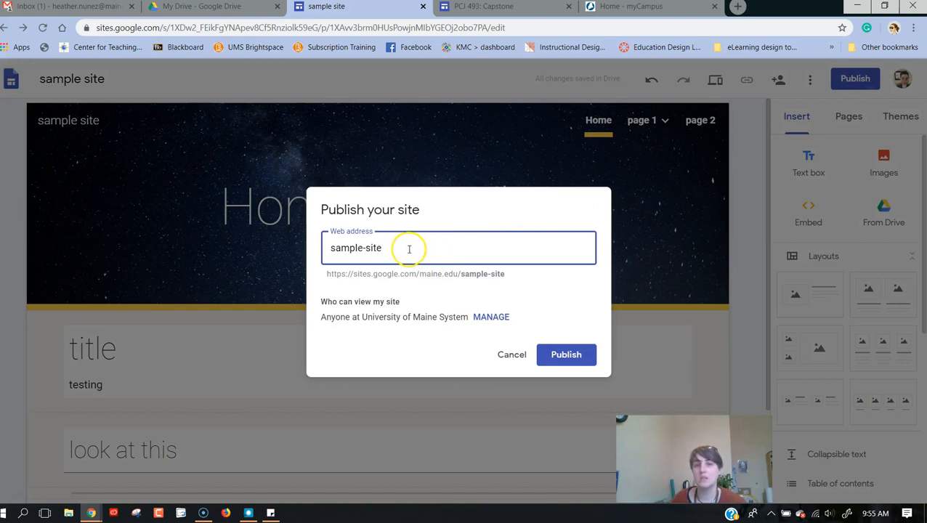
drag(425, 249, 350, 252)
click(512, 272)
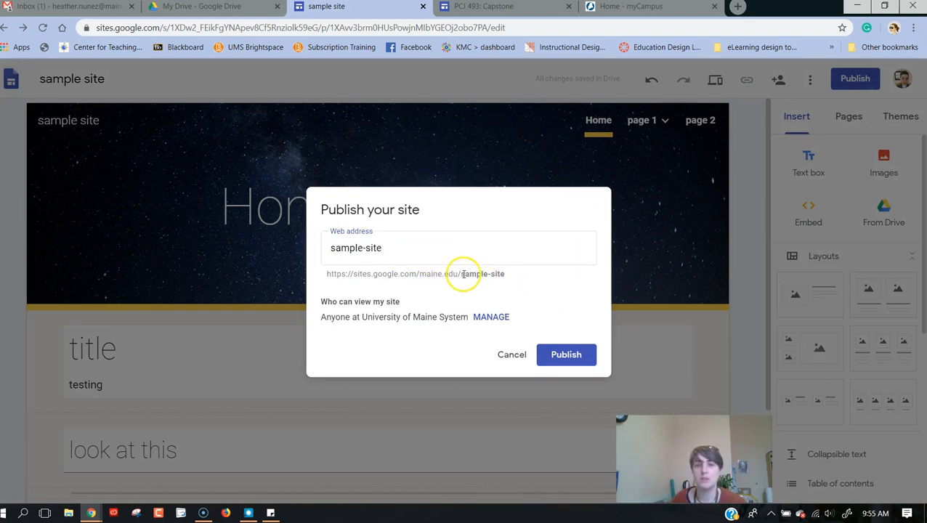
drag(460, 274, 506, 282)
double_click(506, 274)
click(400, 248)
drag(397, 251, 327, 250)
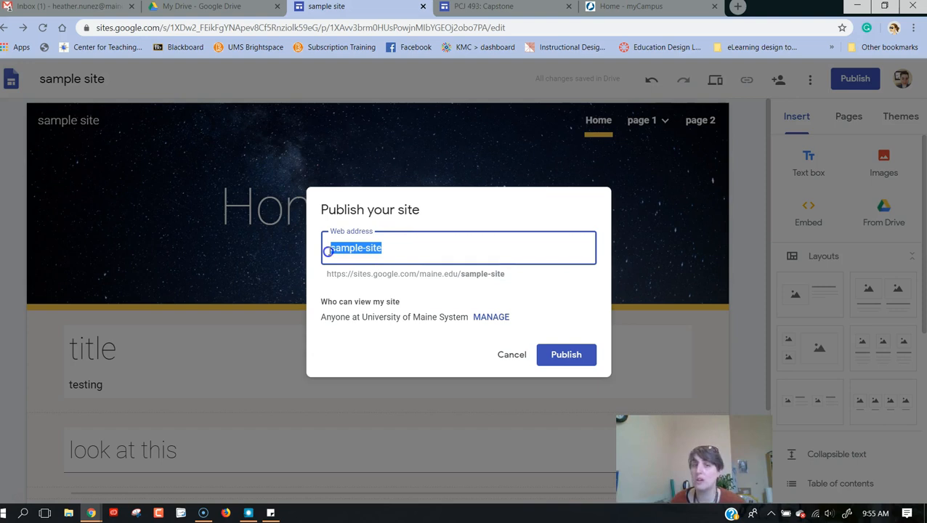
Examine who can view the site in the publishing settings.
click(439, 305)
drag(322, 298, 405, 305)
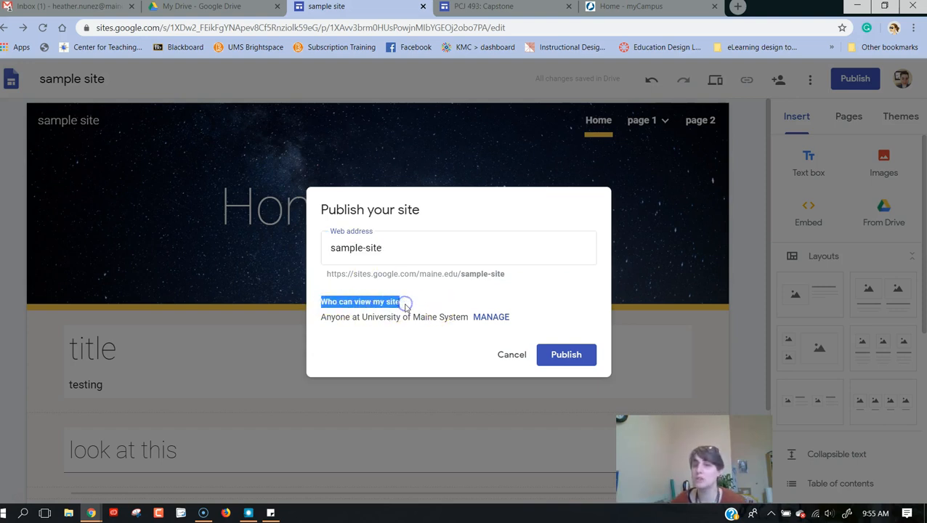
drag(326, 318, 468, 317)
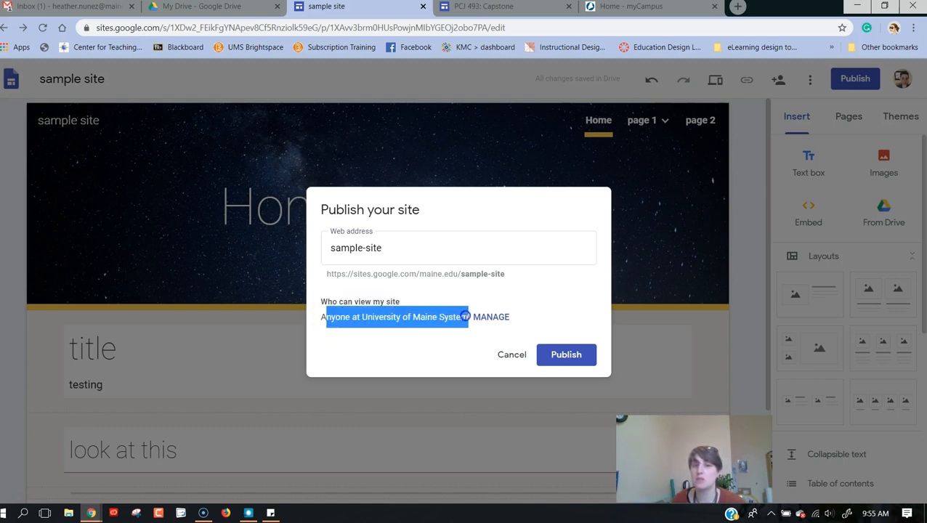
Review the viewing options for the published site, including specific people only, and leave the sharing and publishing settings without saving changes.
click(466, 348)
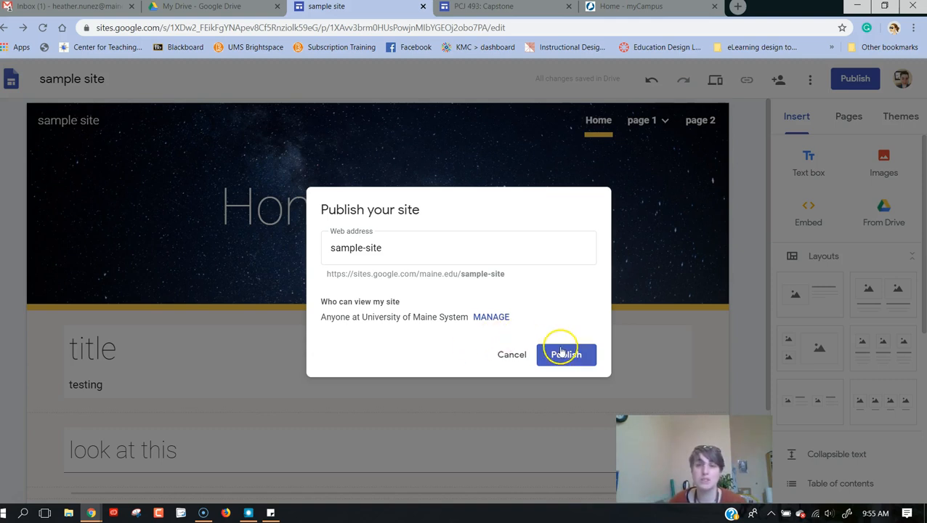
click(486, 319)
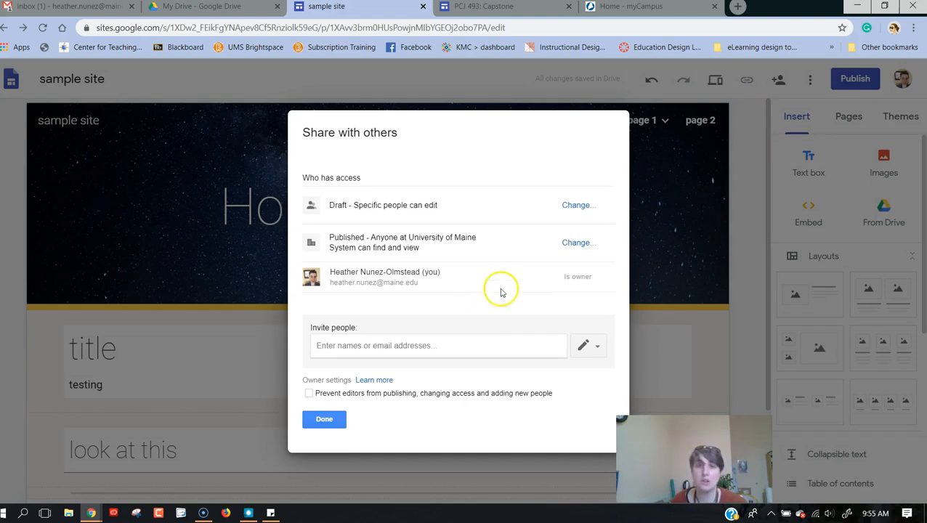
click(571, 243)
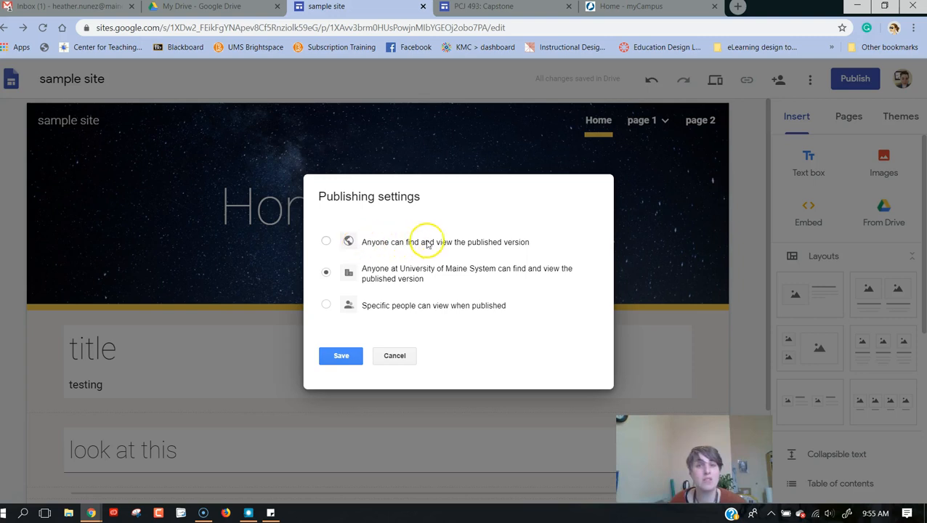
click(325, 308)
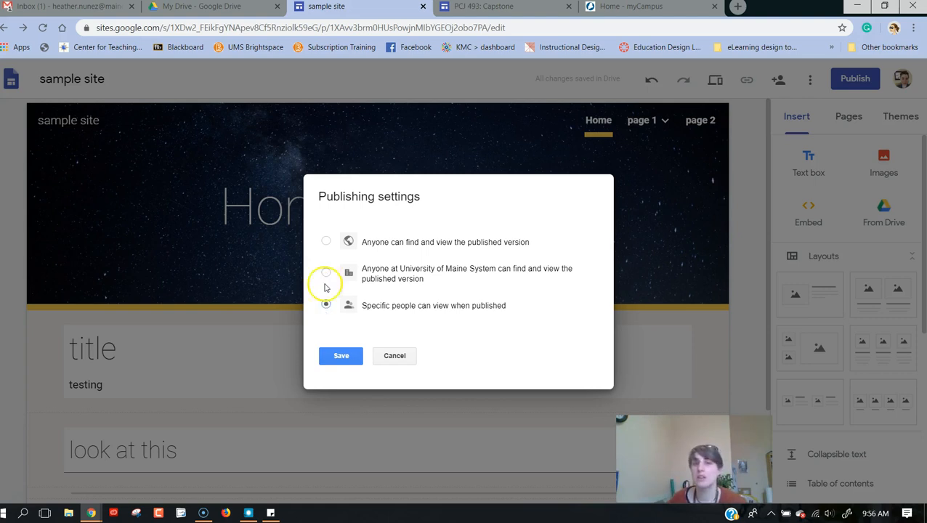
click(327, 272)
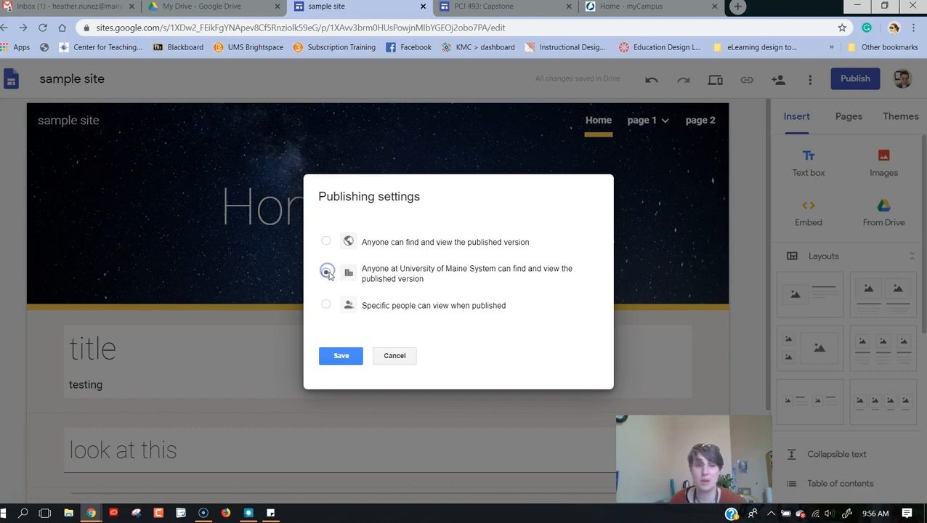
click(393, 356)
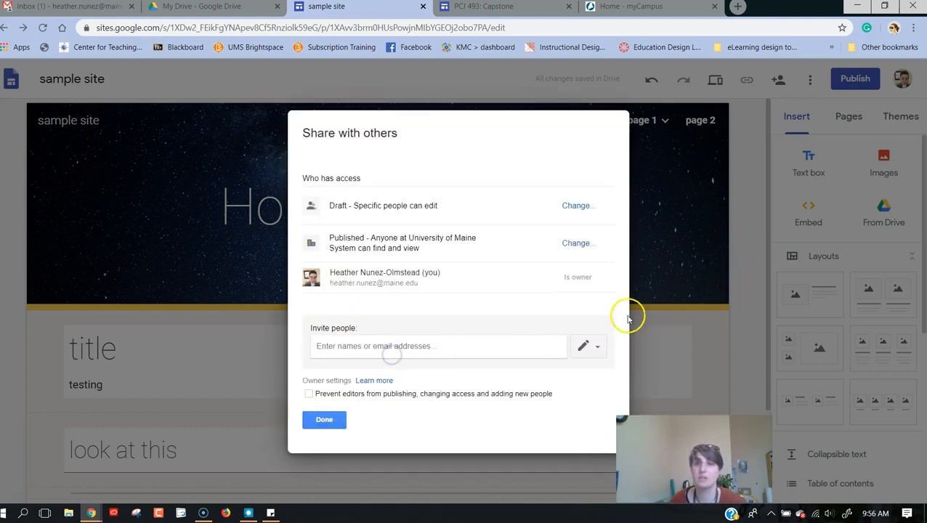
click(338, 420)
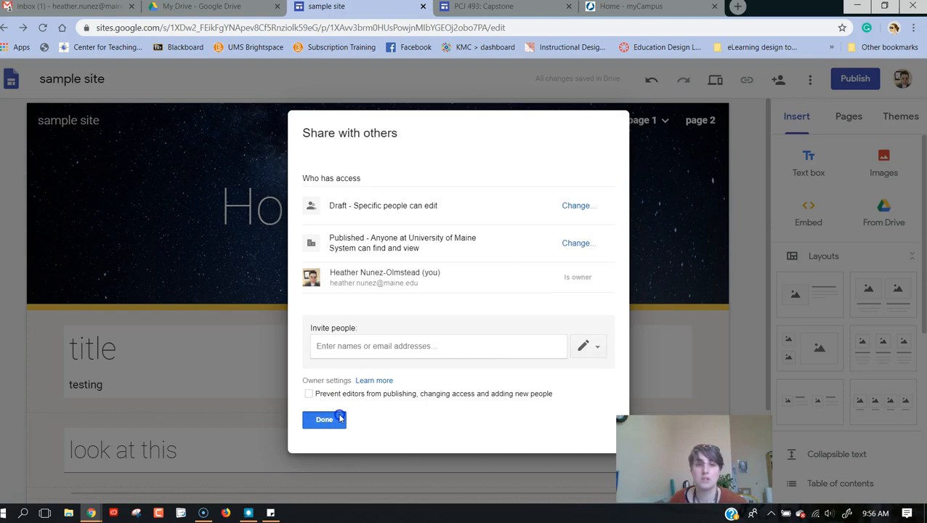
click(512, 354)
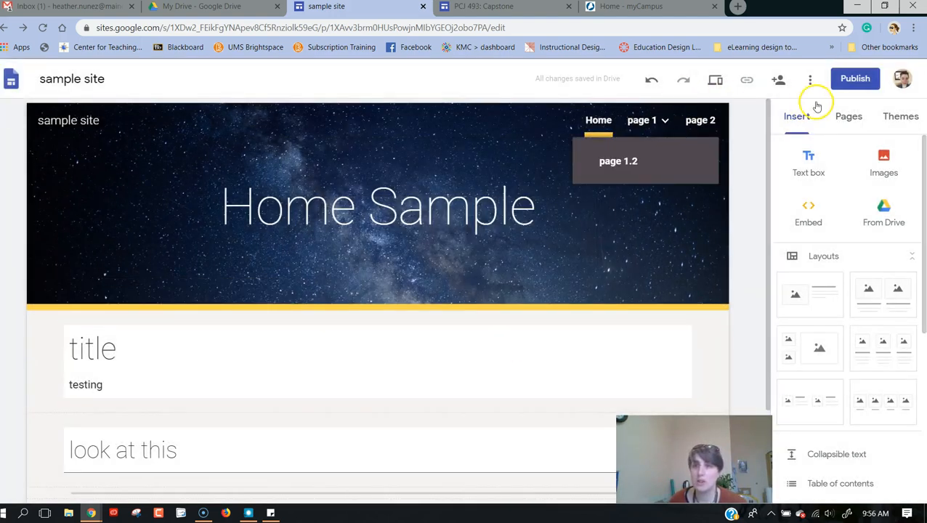
Turn off the page last updated time and the contact form in the site info settings and save them.
click(811, 80)
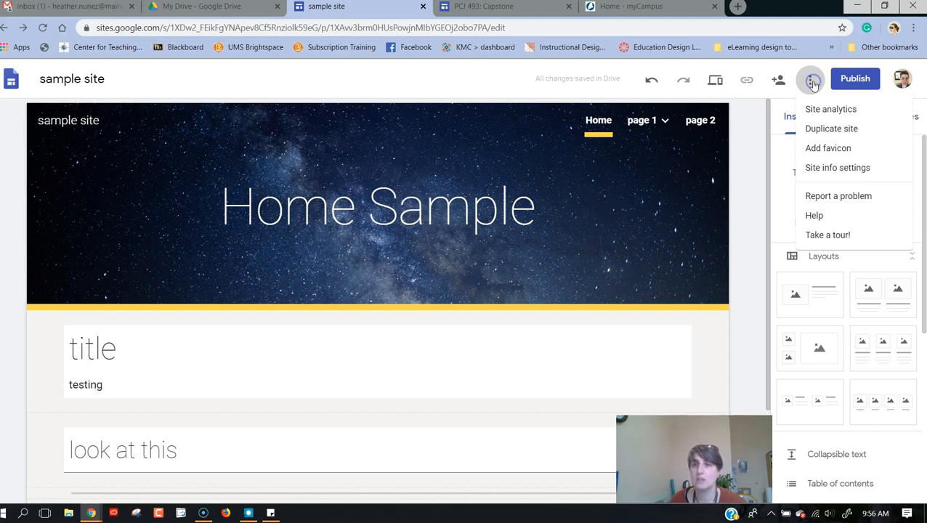
click(826, 132)
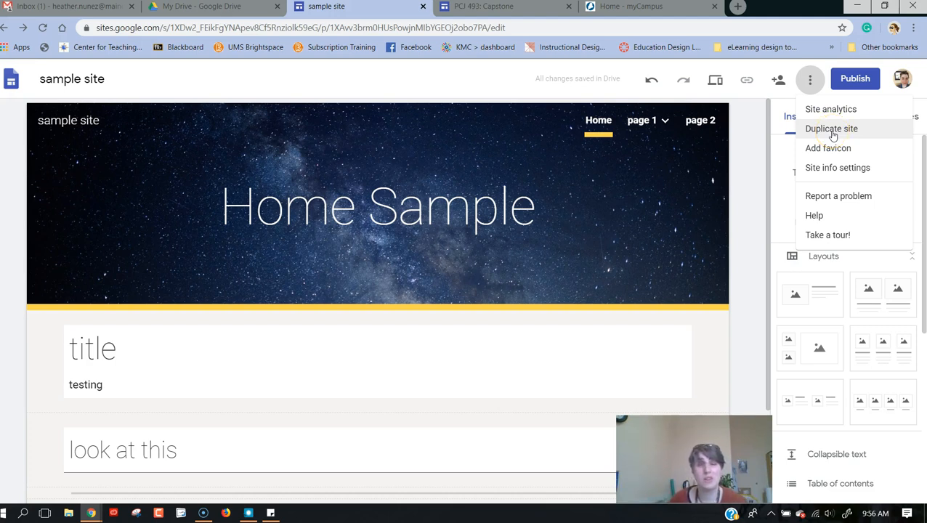
click(837, 150)
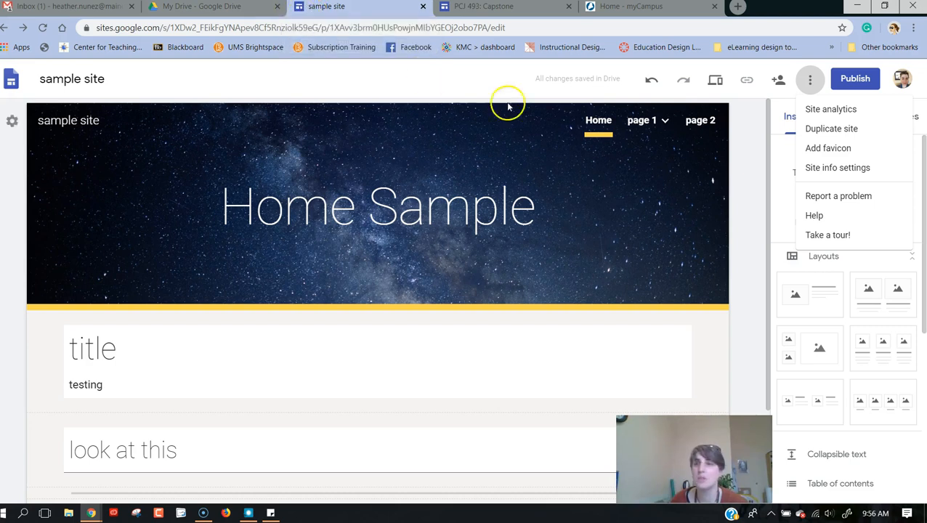
click(841, 177)
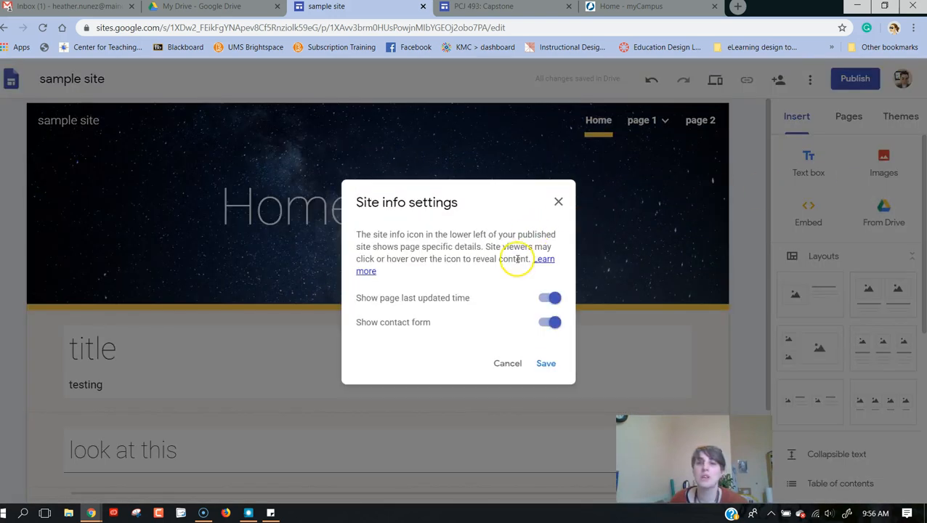
click(542, 302)
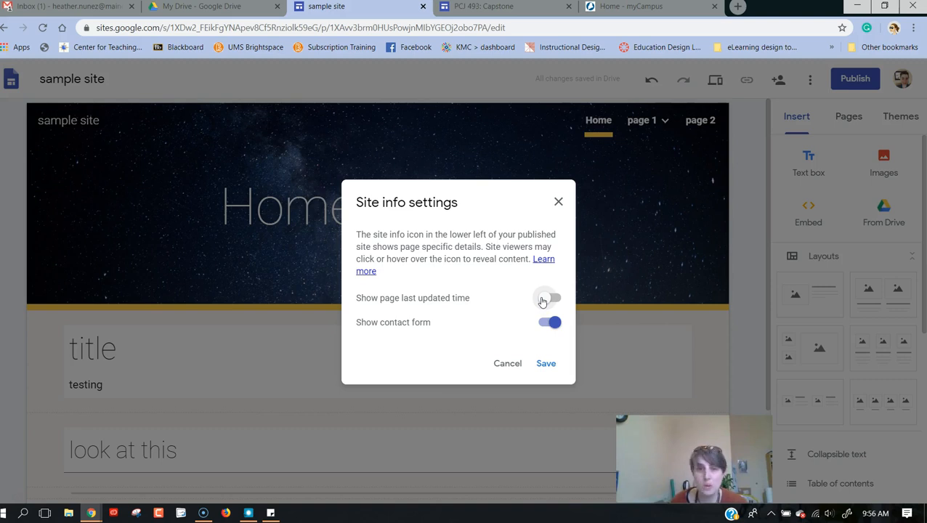
click(543, 324)
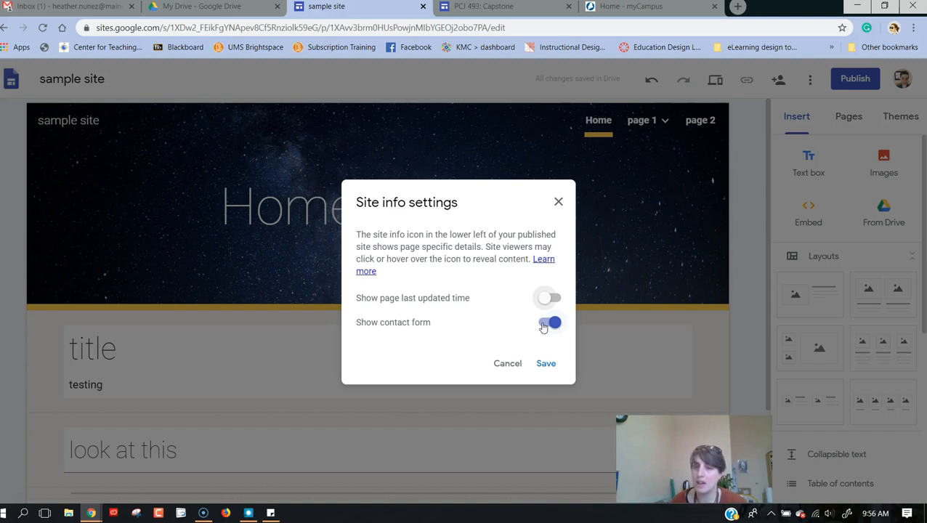
click(555, 326)
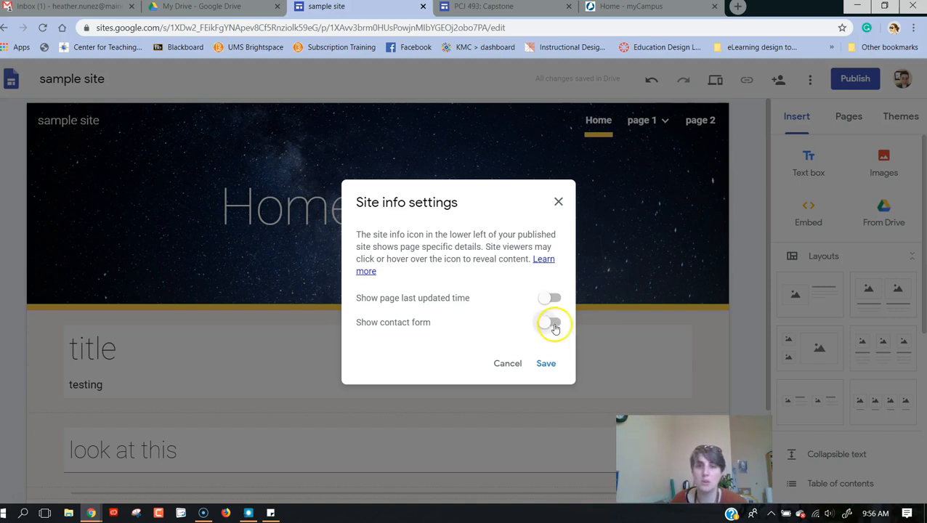
click(546, 364)
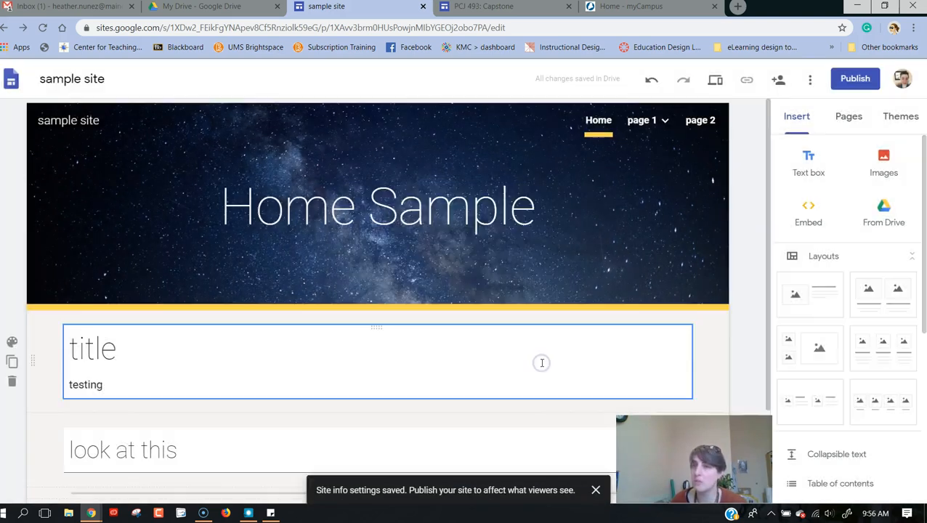
Check the options for inviting people to the site, and publish it at the web address sample-site.
click(777, 80)
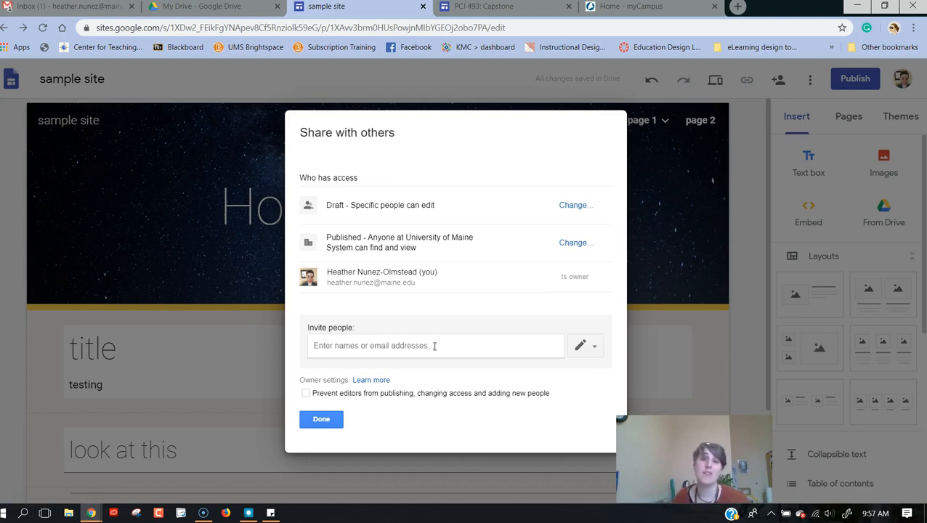
click(322, 420)
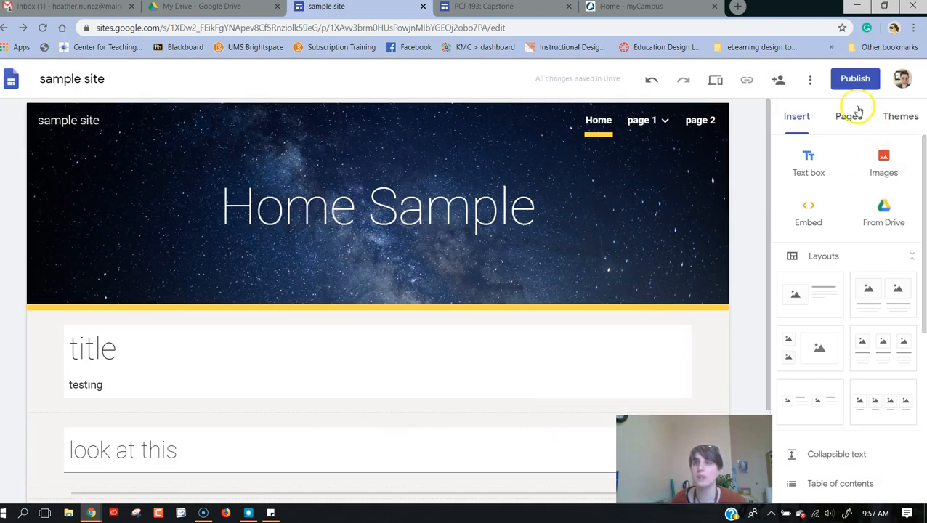
click(846, 80)
click(556, 354)
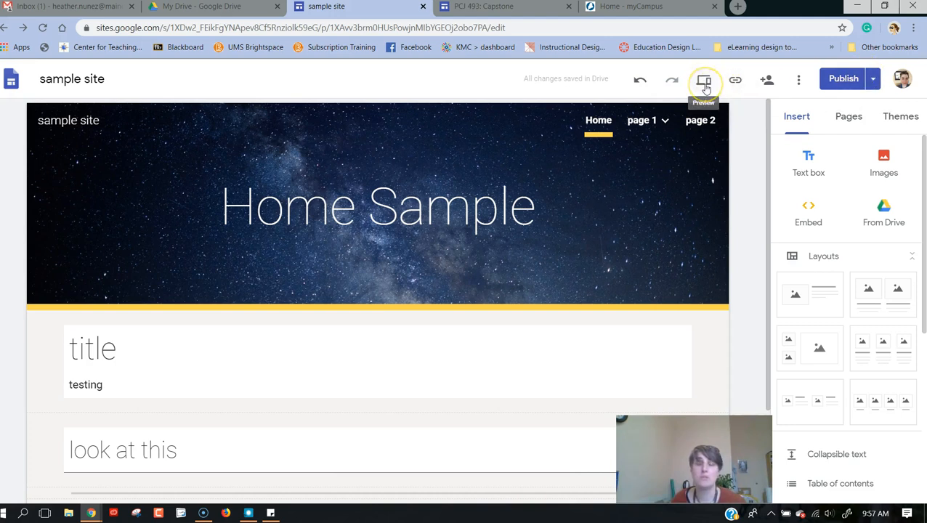
View the published site and test expanding and collapsing the "look at this" section on the Home page.
click(874, 80)
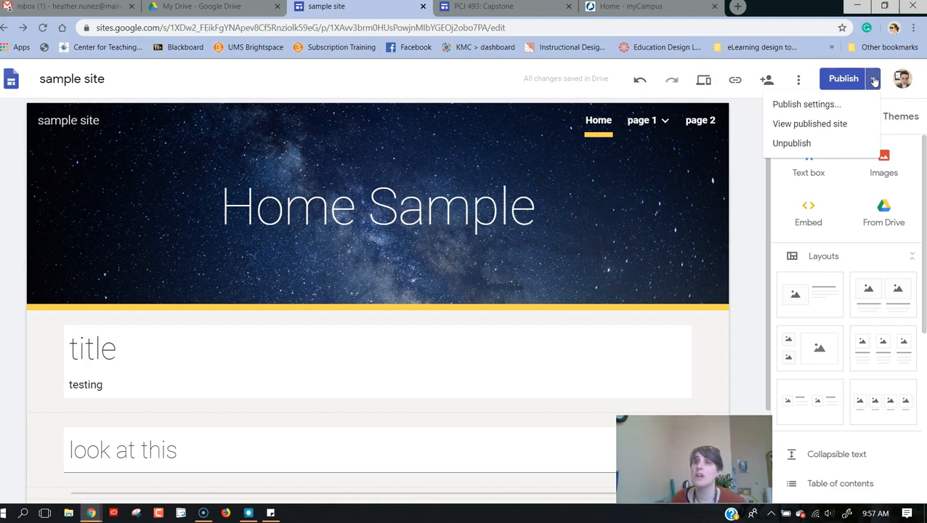
click(834, 125)
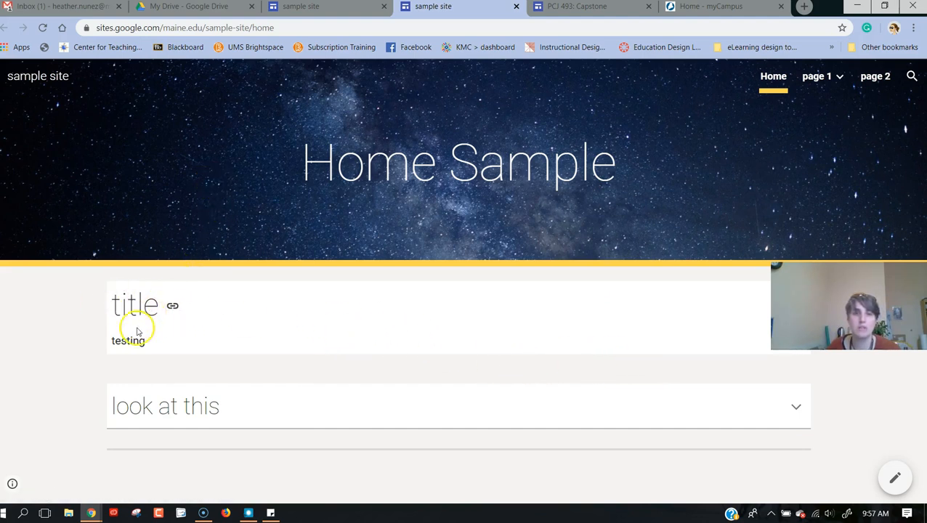
click(795, 411)
click(795, 411)
click(795, 412)
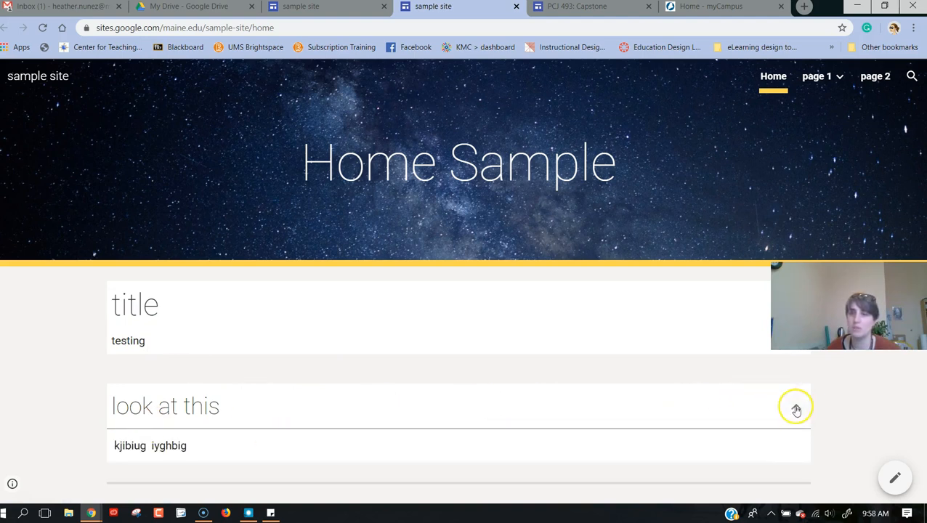
click(794, 408)
Open page 1.2 beneath page 1 on the published site, and examine and close the site search bar.
mouse_move(822, 85)
click(822, 117)
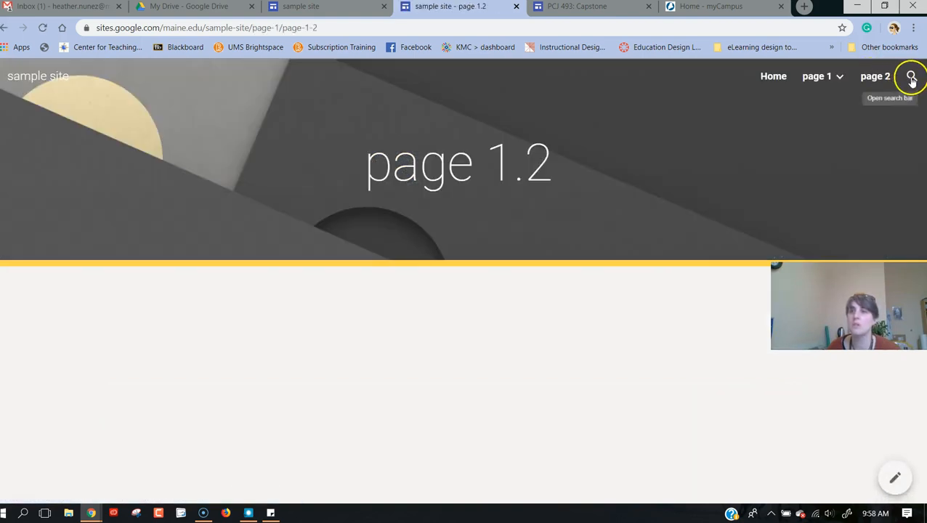
click(911, 78)
click(479, 88)
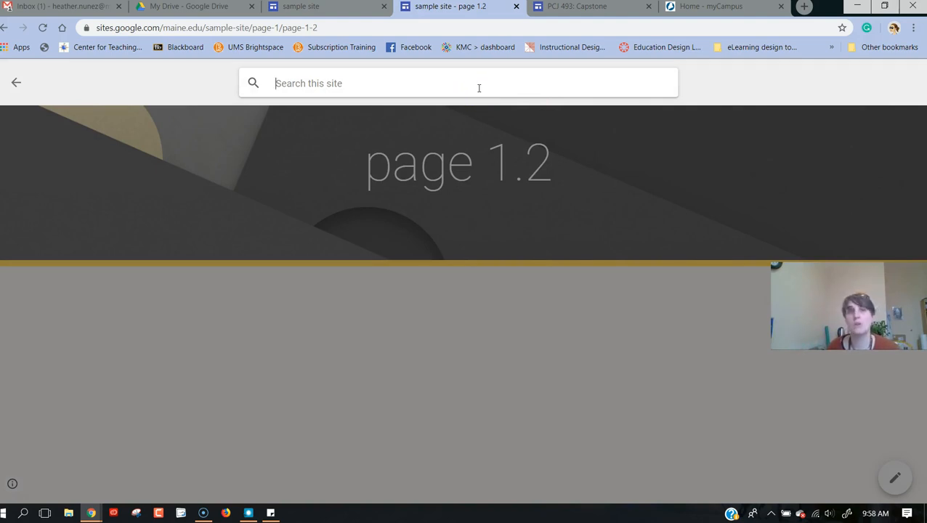
click(252, 83)
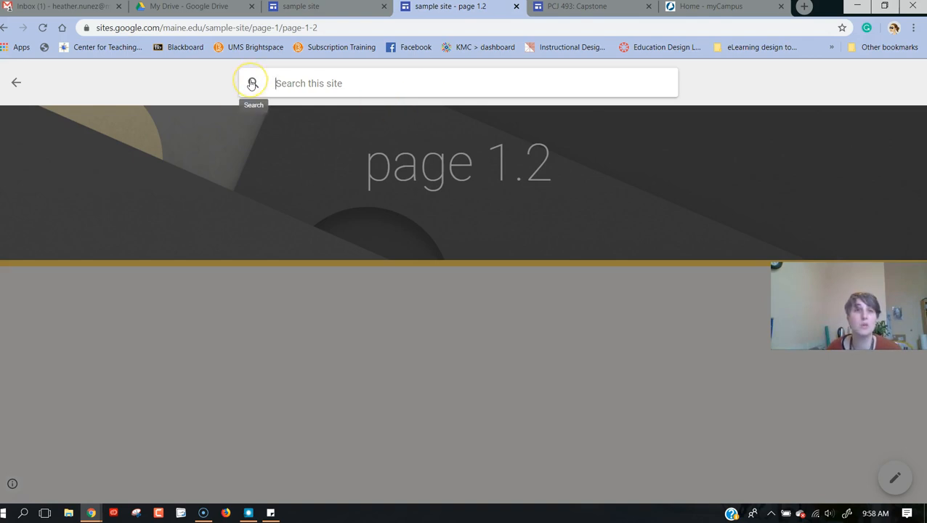
click(16, 82)
click(493, 293)
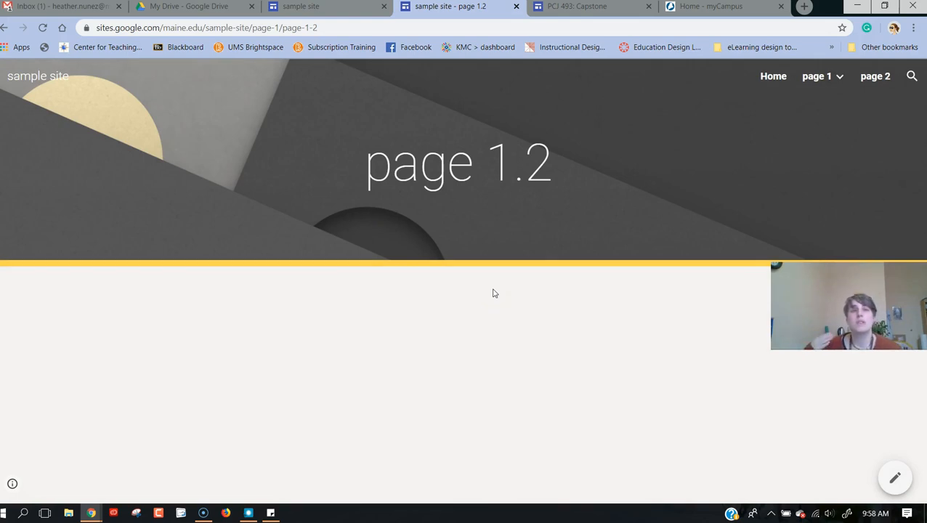
click(708, 242)
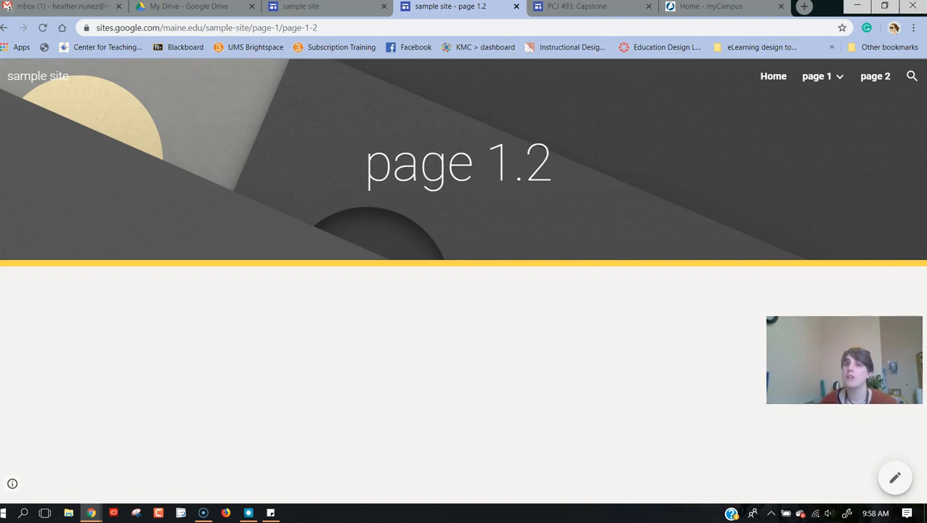
Return to the sample site's Home page in the site editor.
click(311, 9)
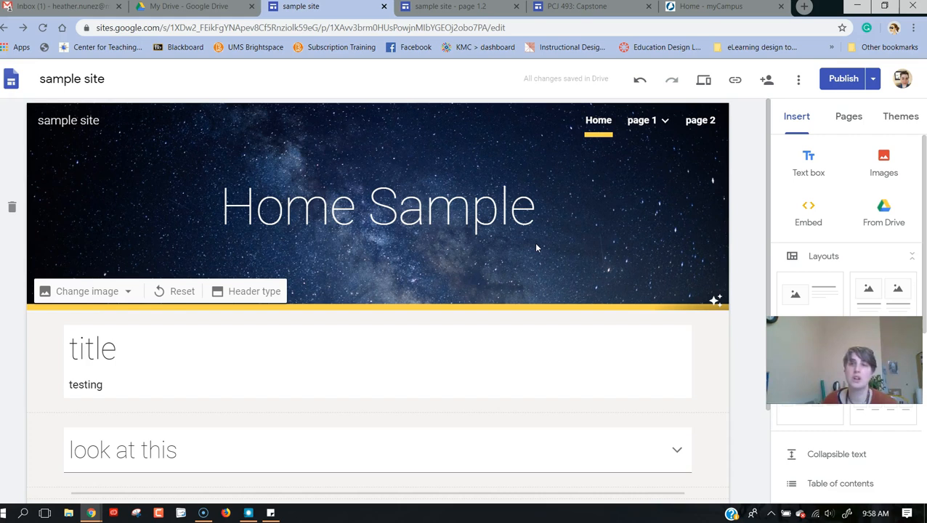
click(486, 252)
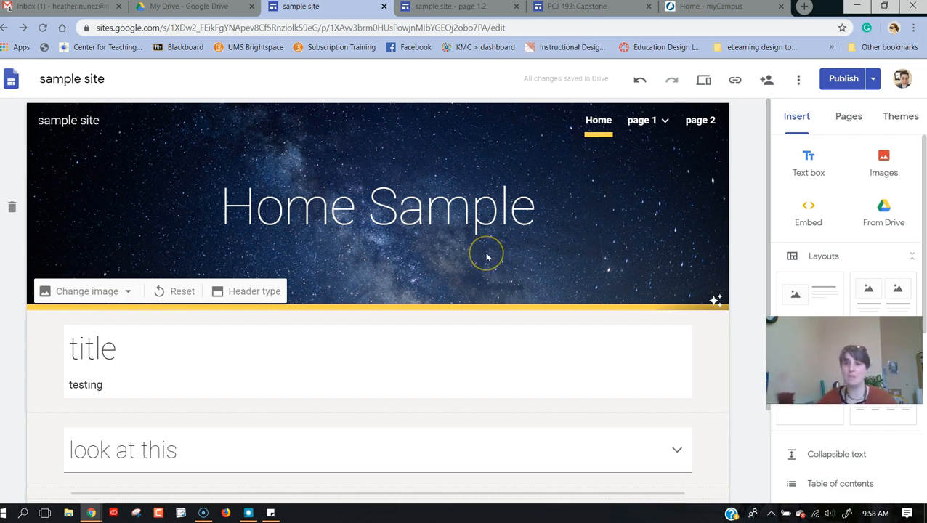
click(326, 205)
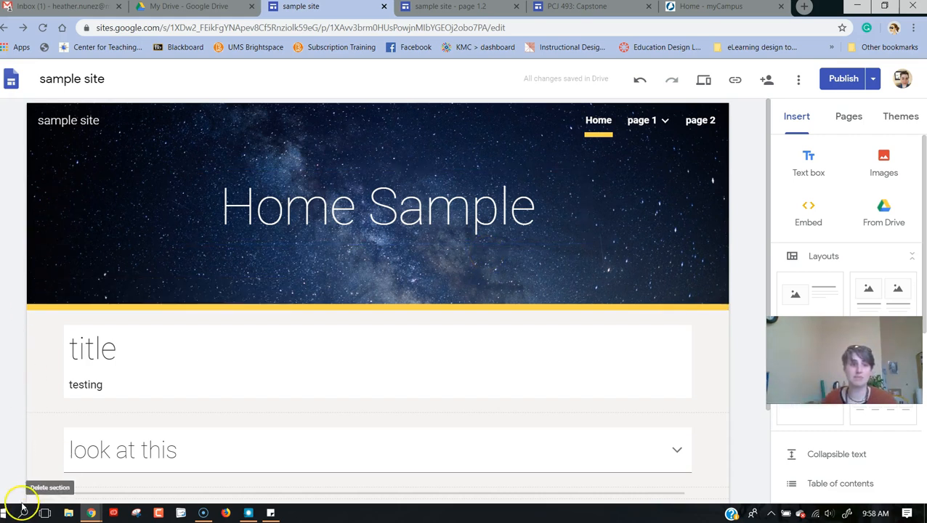